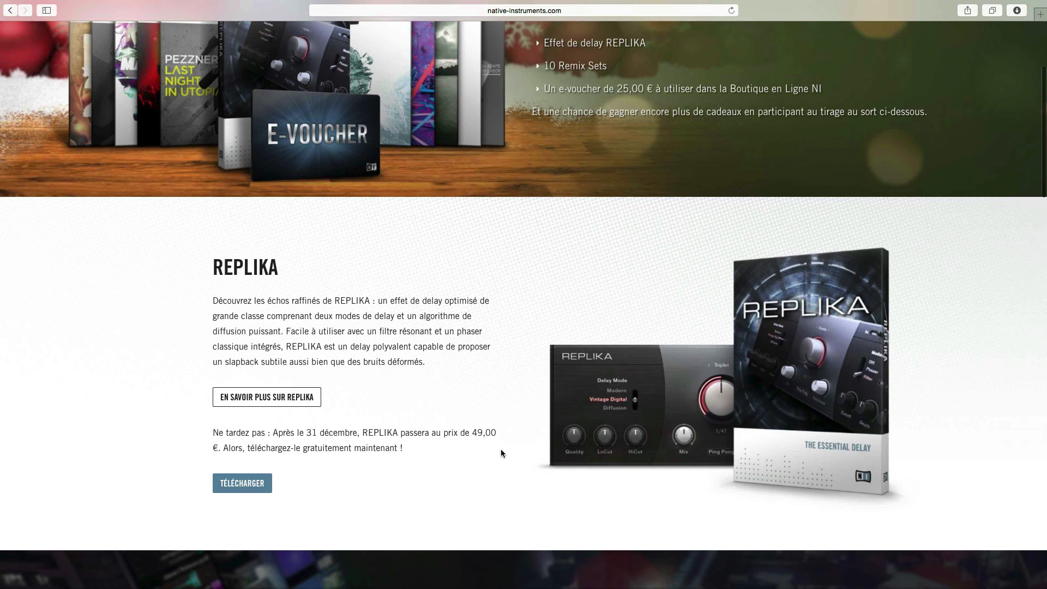
- Switch to Ableton Live and load the Native Instruments Replika Audio Unit onto the 1 Audio track
{"action": "scroll", "coordinate": [942, 365], "scroll_direction": "up", "scroll_amount": 5}
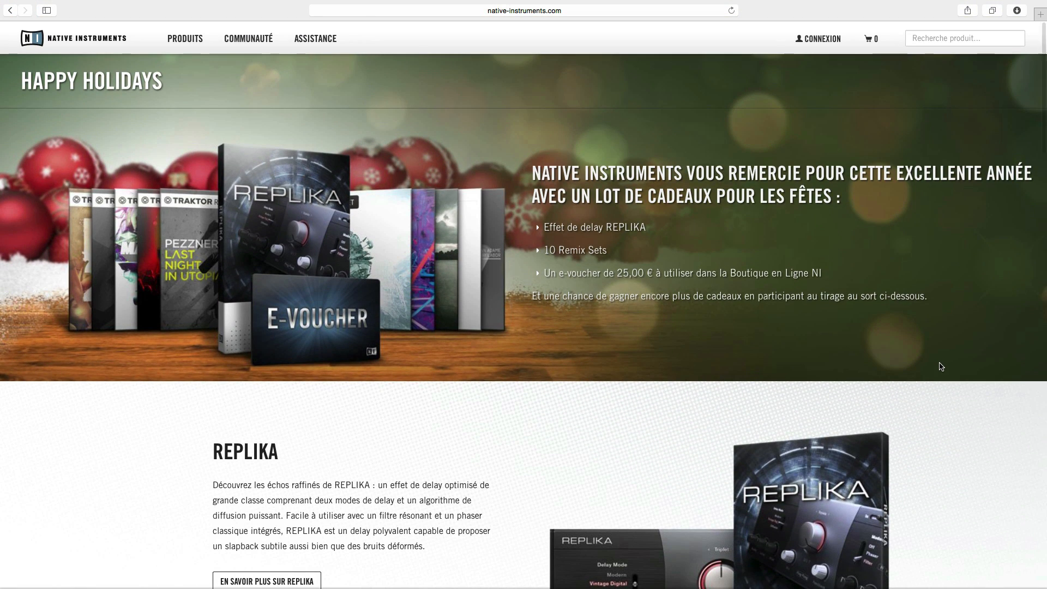
{"action": "key", "text": "ctrl+Left"}
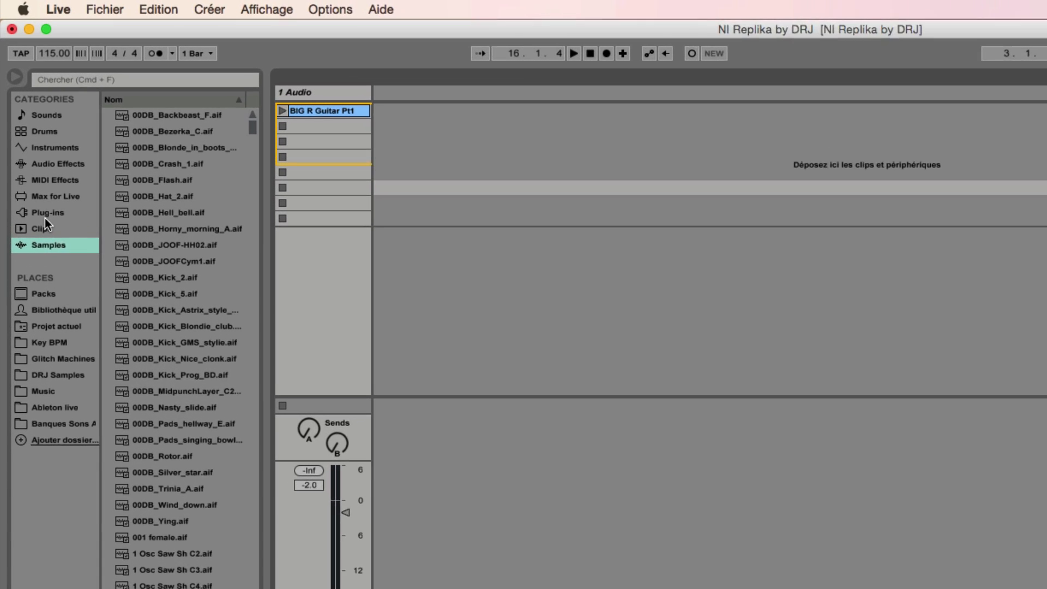
{"action": "left_click", "coordinate": [27, 135]}
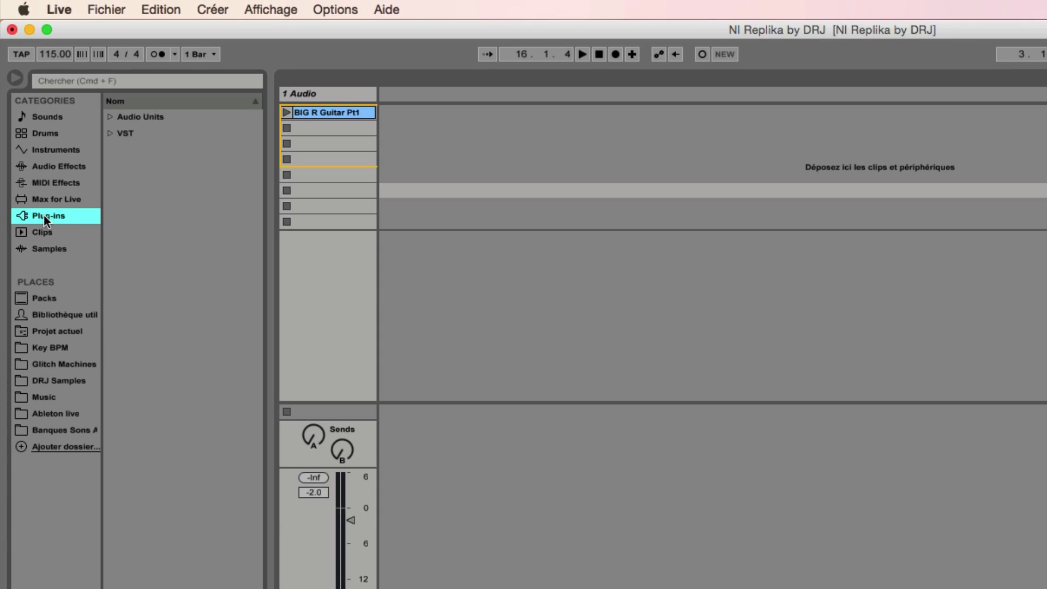
{"action": "left_click", "coordinate": [110, 116]}
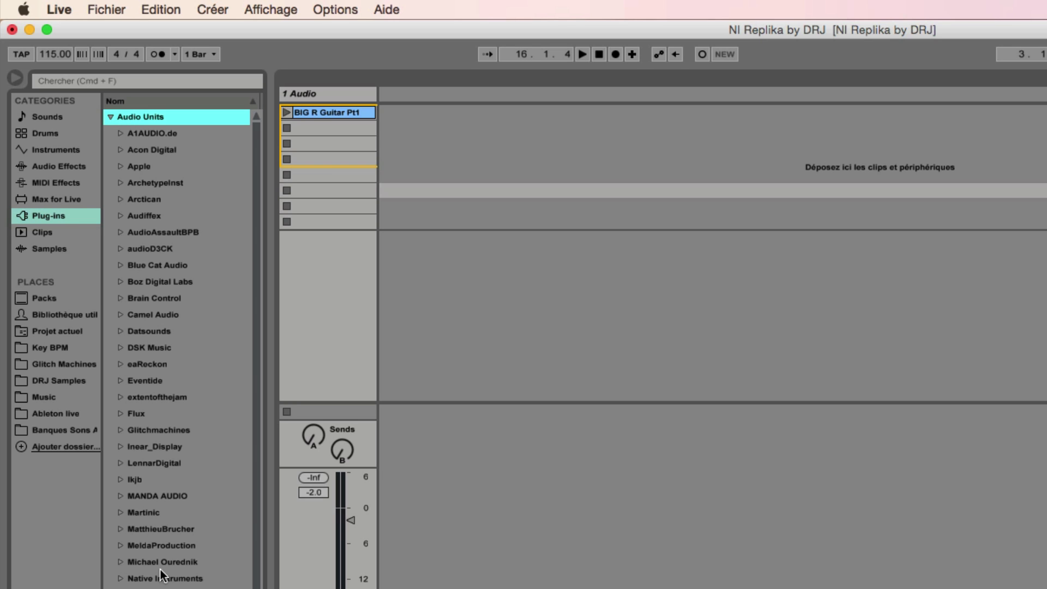
{"action": "left_click", "coordinate": [121, 579]}
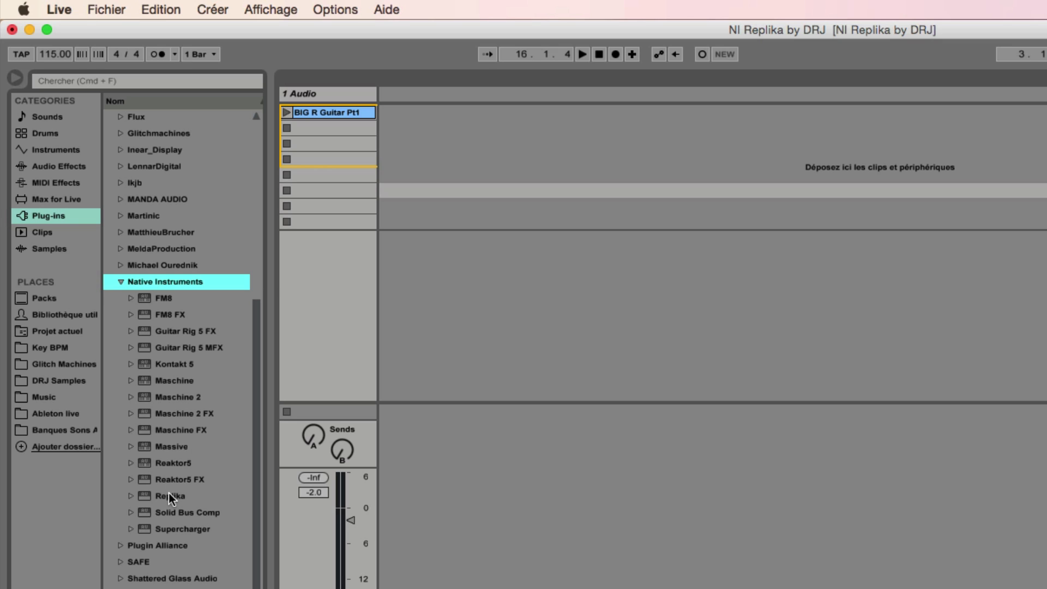
{"action": "left_click_drag", "start_coordinate": [169, 494], "coordinate": [334, 271]}
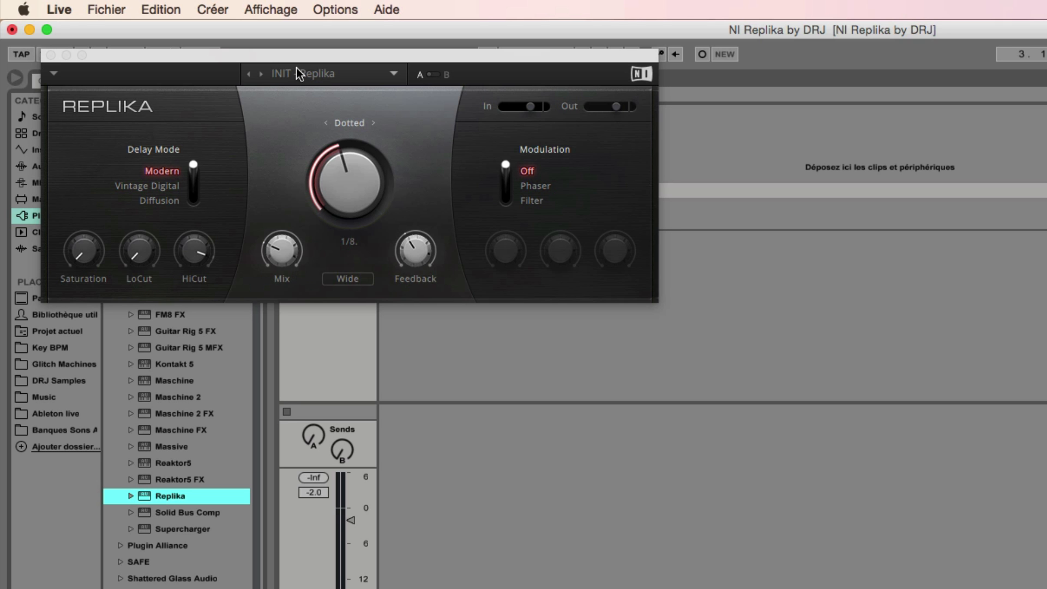
{"action": "left_click_drag", "start_coordinate": [296, 68], "coordinate": [536, 148]}
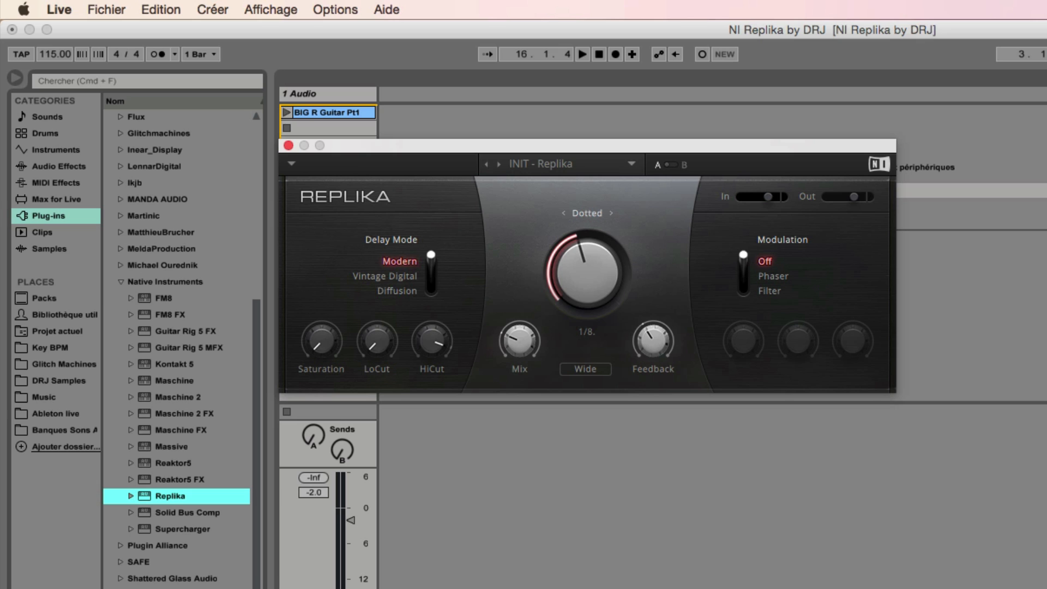
- Search the sample library for "guitar" and audition the BIG R Guitar Pt1 clip on the 1 Audio track
{"action": "left_click", "coordinate": [349, 586]}
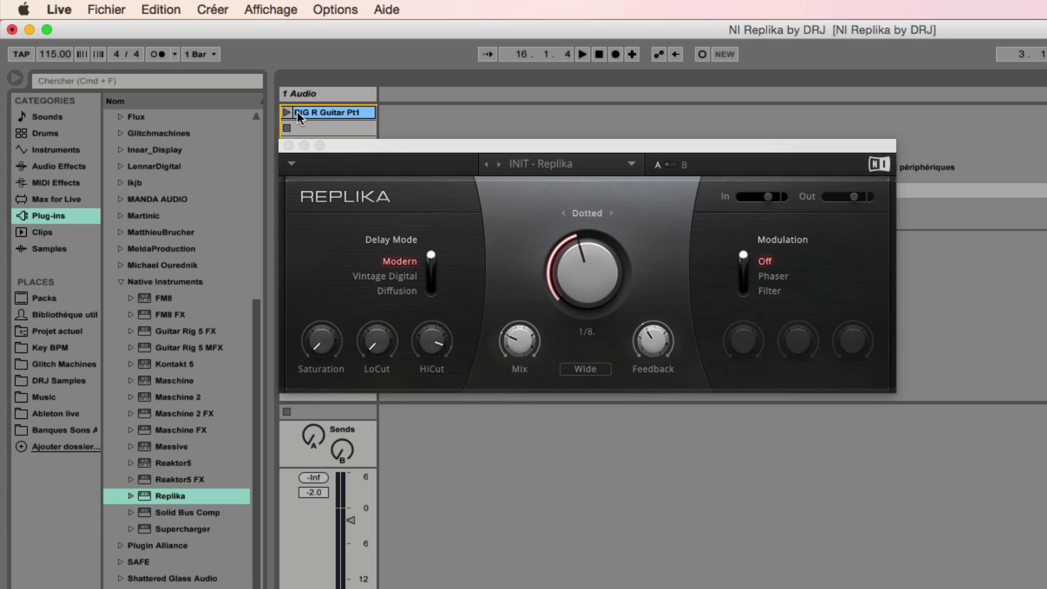
{"action": "left_click", "coordinate": [38, 250]}
{"action": "left_click", "coordinate": [87, 79]}
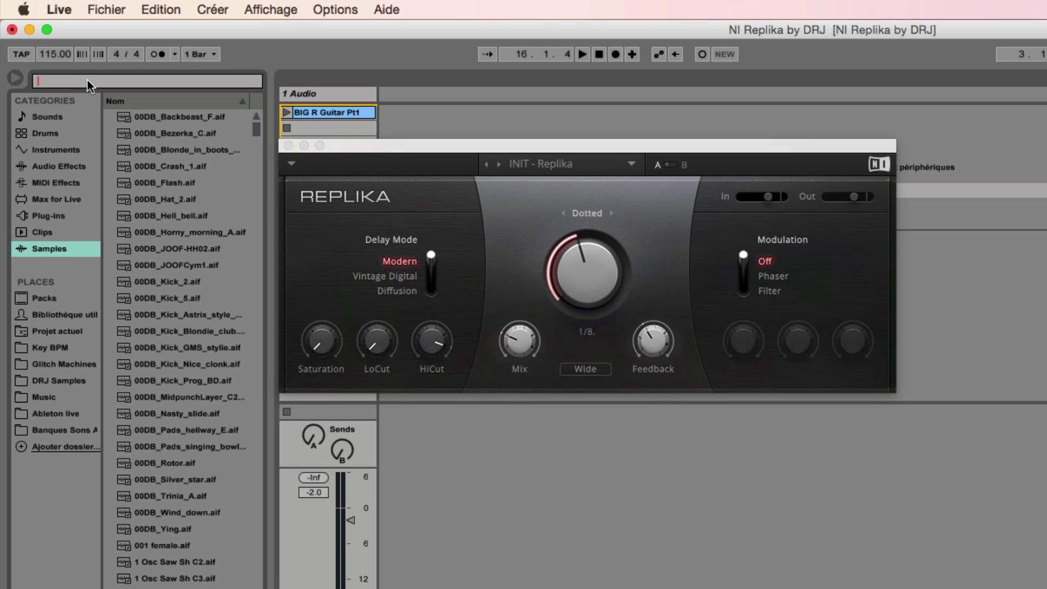
{"action": "type", "text": "guitar"}
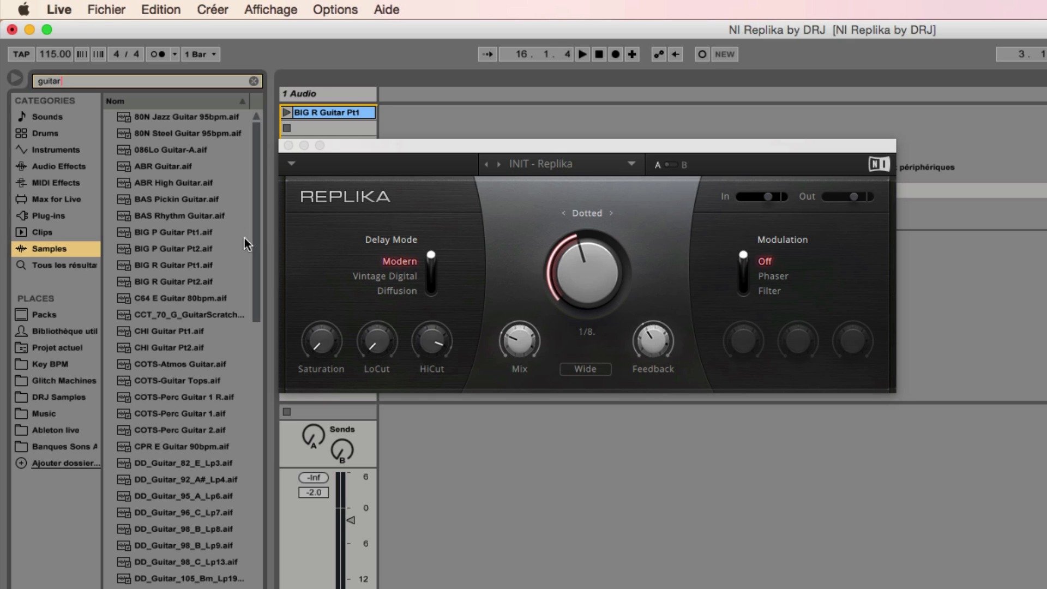
{"action": "left_click", "coordinate": [287, 112]}
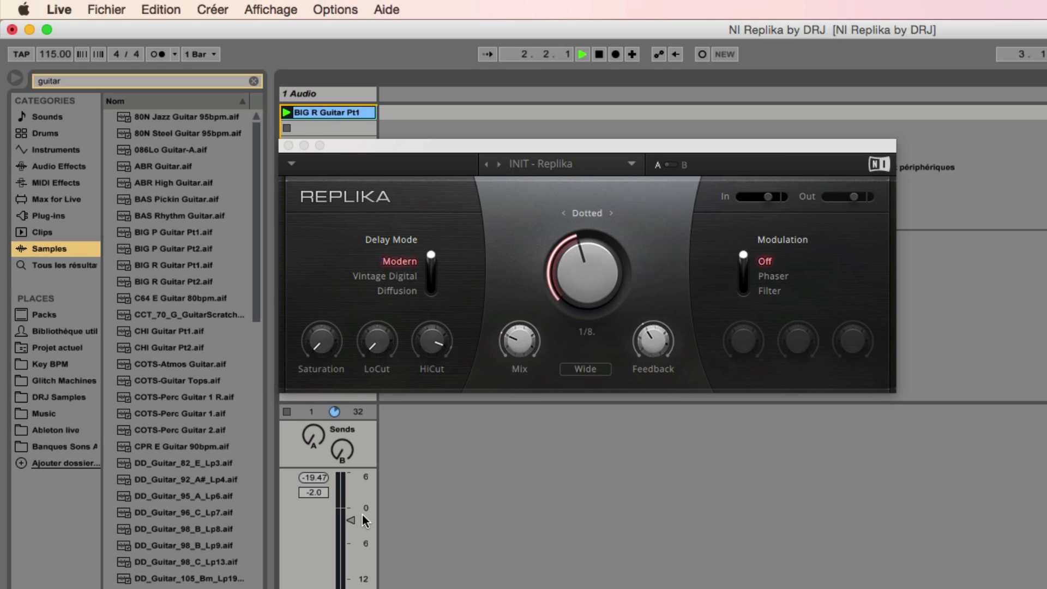
{"action": "key", "text": "space"}
- Look through Replika's factory preset list and close it without choosing a preset
{"action": "mouse_move", "coordinate": [635, 344]}
{"action": "left_click", "coordinate": [631, 164]}
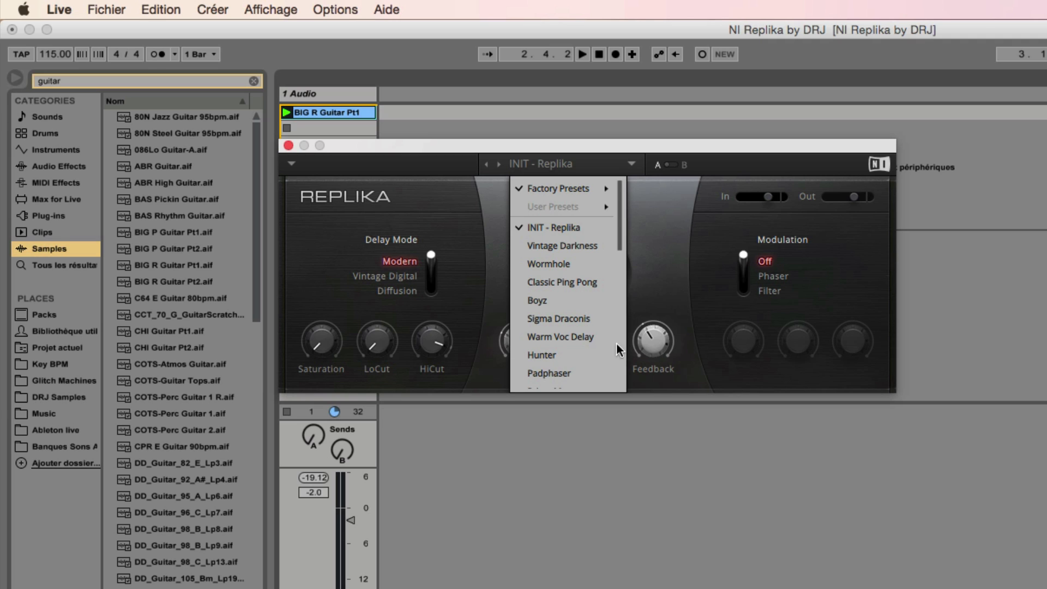
{"action": "left_click", "coordinate": [376, 278]}
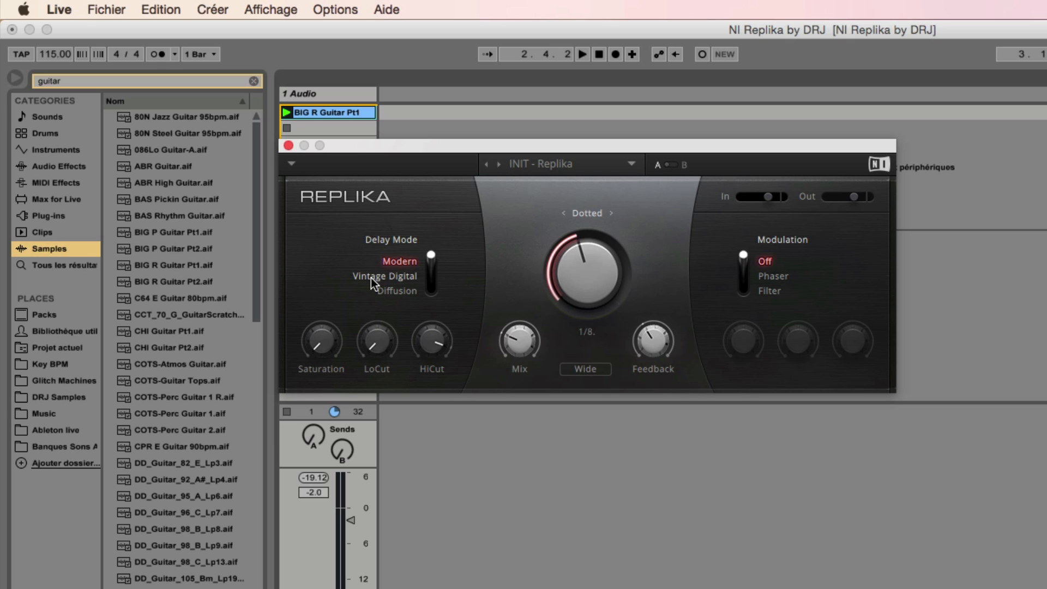
- Switch the delay mode through Vintage Digital and Diffusion to compare their controls, and return to Modern
{"action": "left_click", "coordinate": [371, 277]}
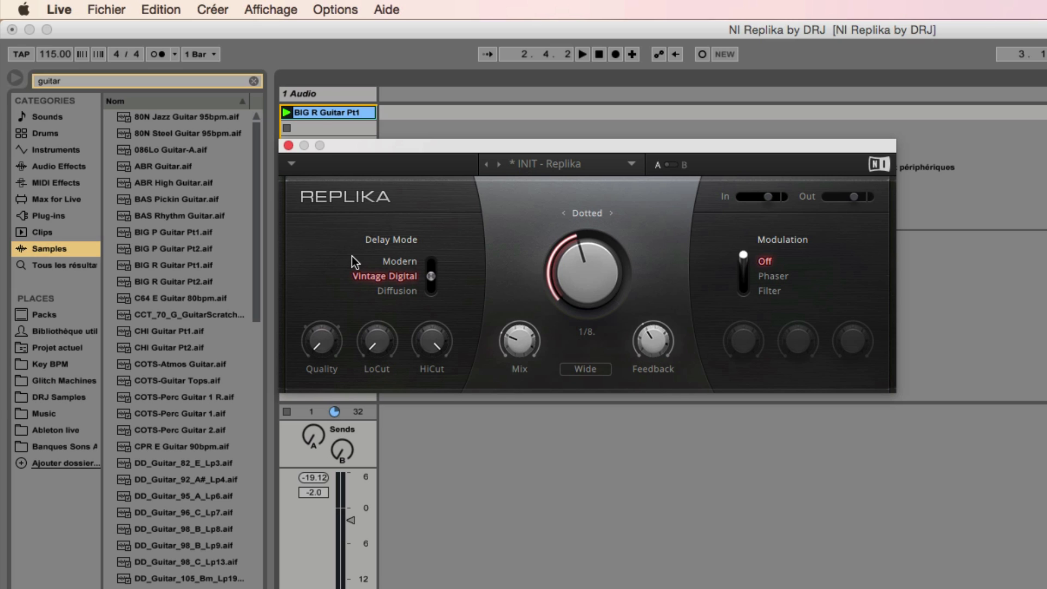
{"action": "left_click", "coordinate": [383, 290]}
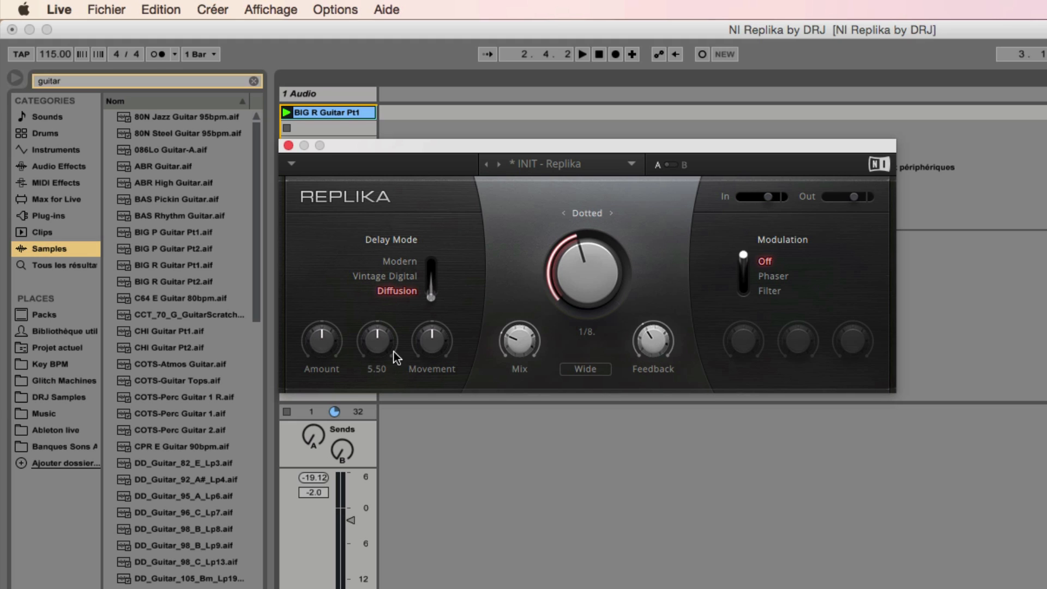
{"action": "left_click", "coordinate": [397, 276]}
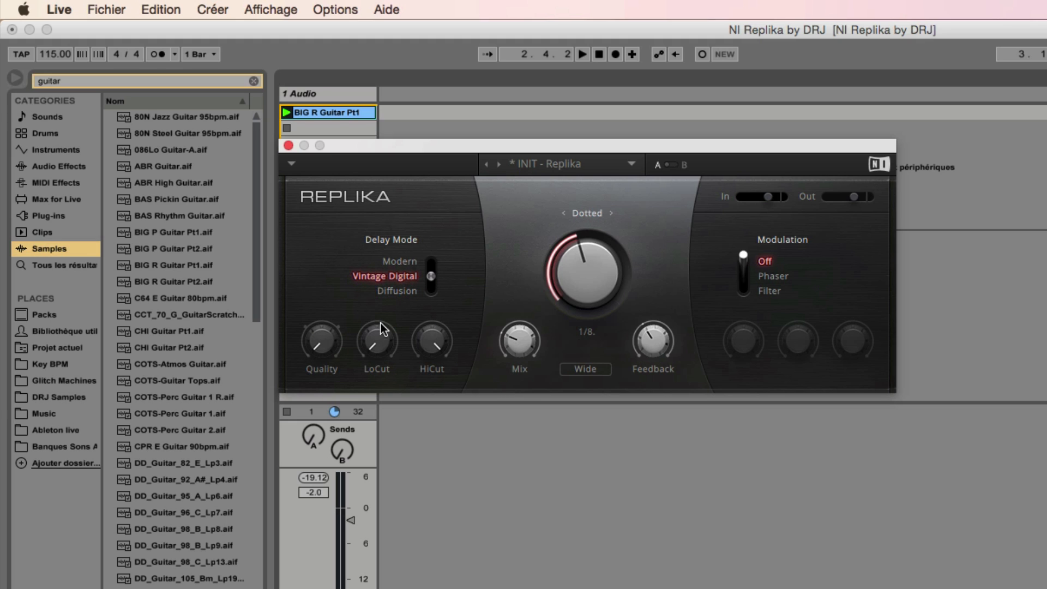
{"action": "left_click", "coordinate": [406, 261]}
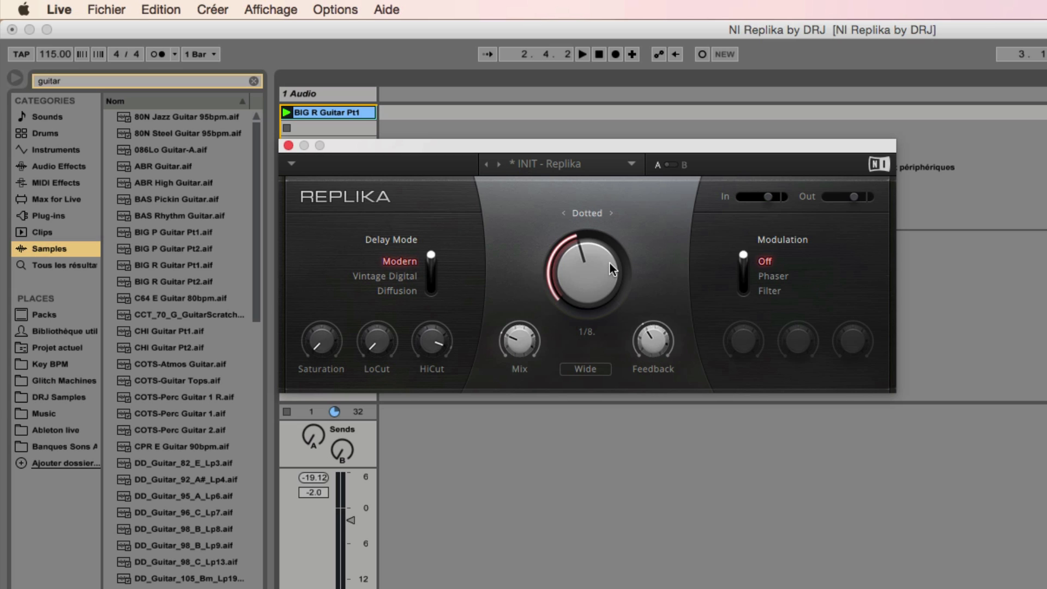
- Raise the Mix to its midpoint and cycle the delay's rhythmic division through Triplets back to Dotted
{"action": "mouse_move", "coordinate": [512, 347]}
{"action": "scroll", "coordinate": [512, 342], "scroll_direction": "down", "scroll_amount": 5}
{"action": "mouse_move", "coordinate": [511, 342]}
{"action": "left_mouse_down"}
{"action": "mouse_move", "coordinate": [511, 360]}
{"action": "mouse_move", "coordinate": [513, 321]}
{"action": "left_mouse_up"}
{"action": "left_click", "coordinate": [612, 212]}
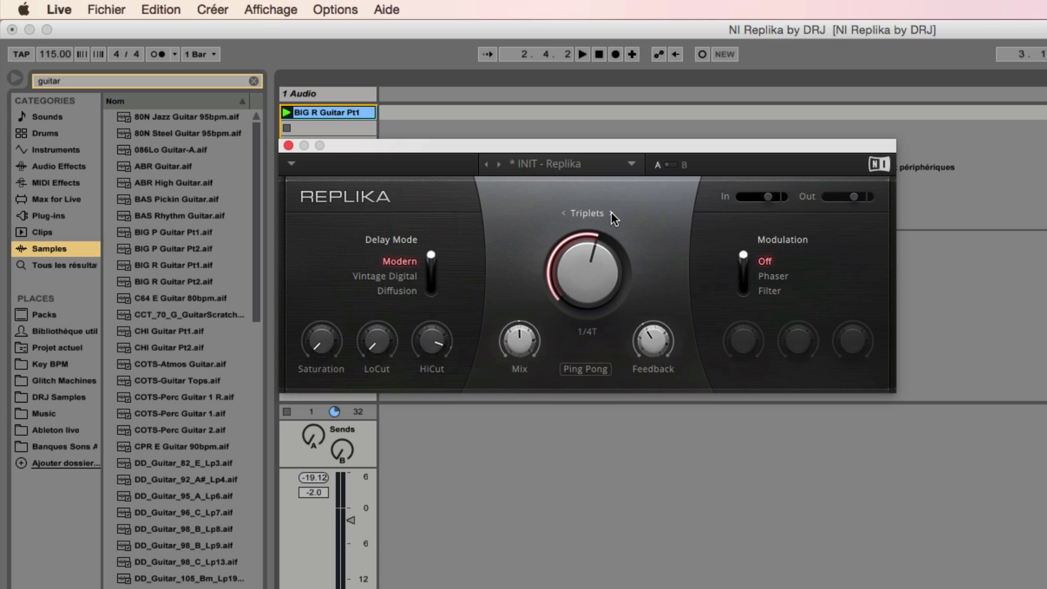
{"action": "left_click", "coordinate": [610, 213]}
{"action": "left_click", "coordinate": [610, 212]}
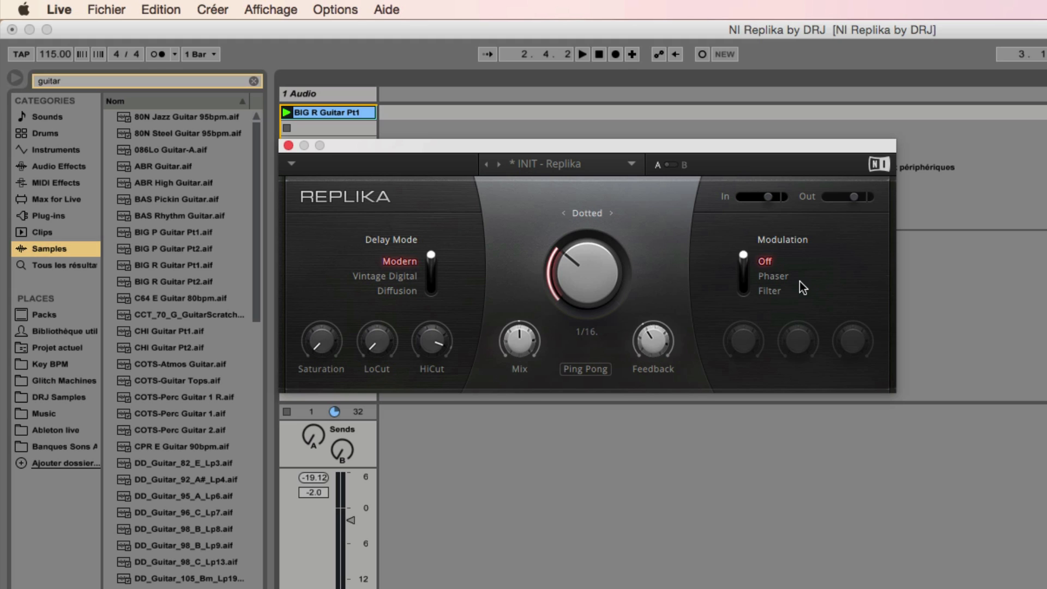
- Enable the Filter modulation to view its controls and switch modulation back off
{"action": "left_click", "coordinate": [778, 291]}
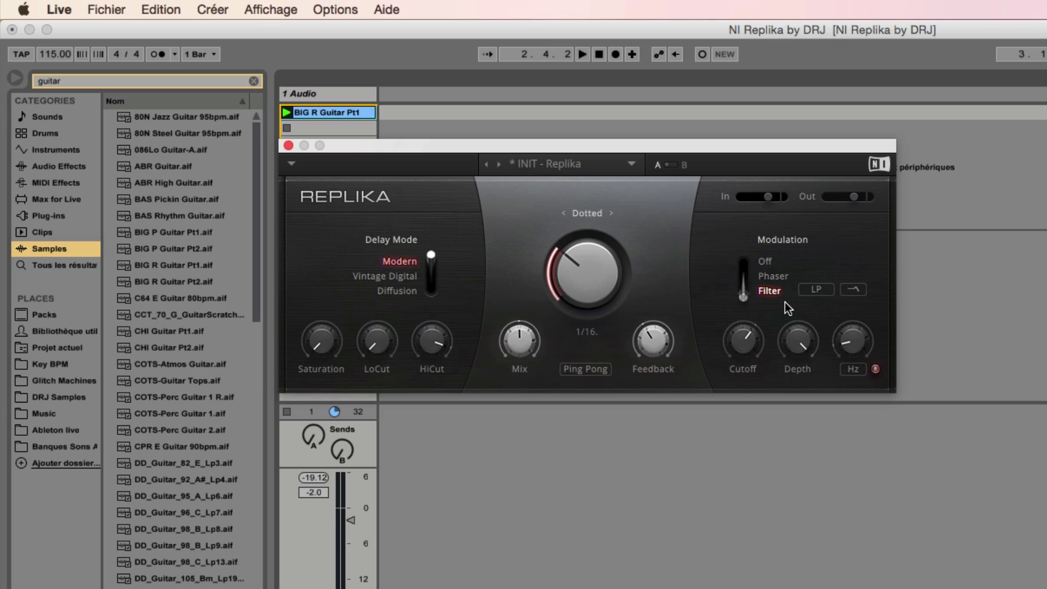
{"action": "left_click", "coordinate": [771, 266]}
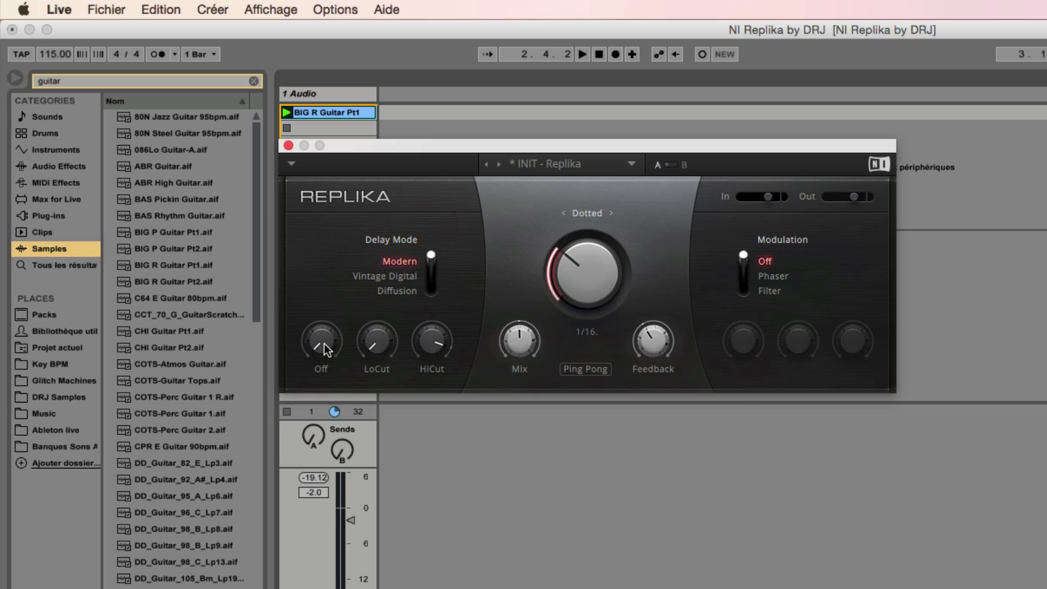
- Audition the guitar clip while raising Replika's Saturation to 0.80 and returning it to Off
{"action": "mouse_move", "coordinate": [319, 341]}
{"action": "left_mouse_down"}
{"action": "mouse_move", "coordinate": [319, 327]}
{"action": "mouse_move", "coordinate": [319, 344]}
{"action": "left_mouse_up"}
{"action": "key", "text": "space"}
{"action": "mouse_move", "coordinate": [326, 342]}
{"action": "left_mouse_down"}
{"action": "mouse_move", "coordinate": [325, 296]}
{"action": "mouse_move", "coordinate": [325, 340]}
{"action": "left_mouse_up"}
{"action": "key", "text": "space"}
{"action": "left_click", "coordinate": [332, 112]}
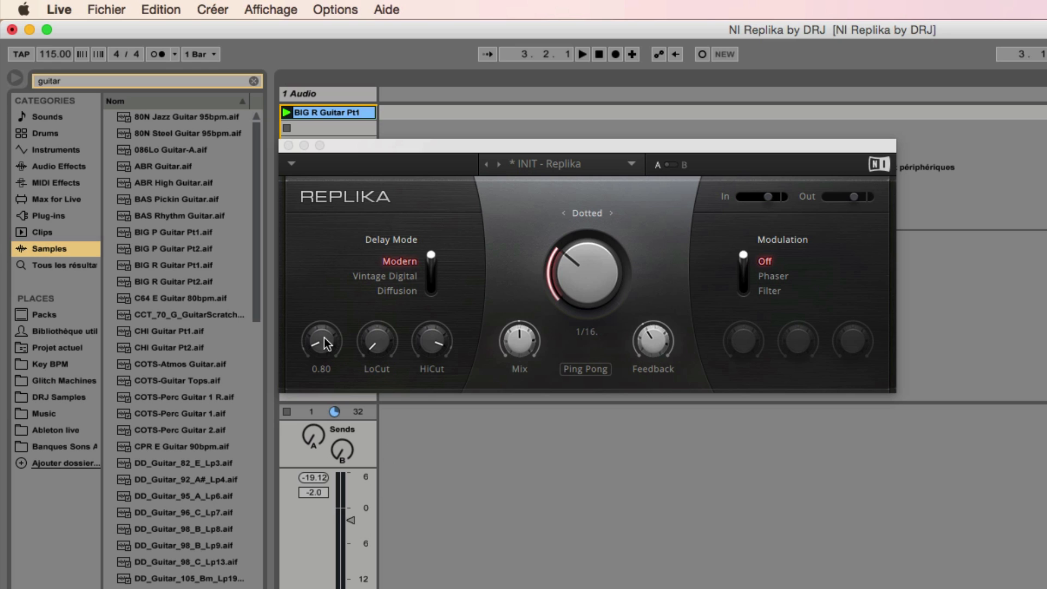
{"action": "key", "text": "space"}
{"action": "left_click_drag", "start_coordinate": [324, 339], "coordinate": [324, 349]}
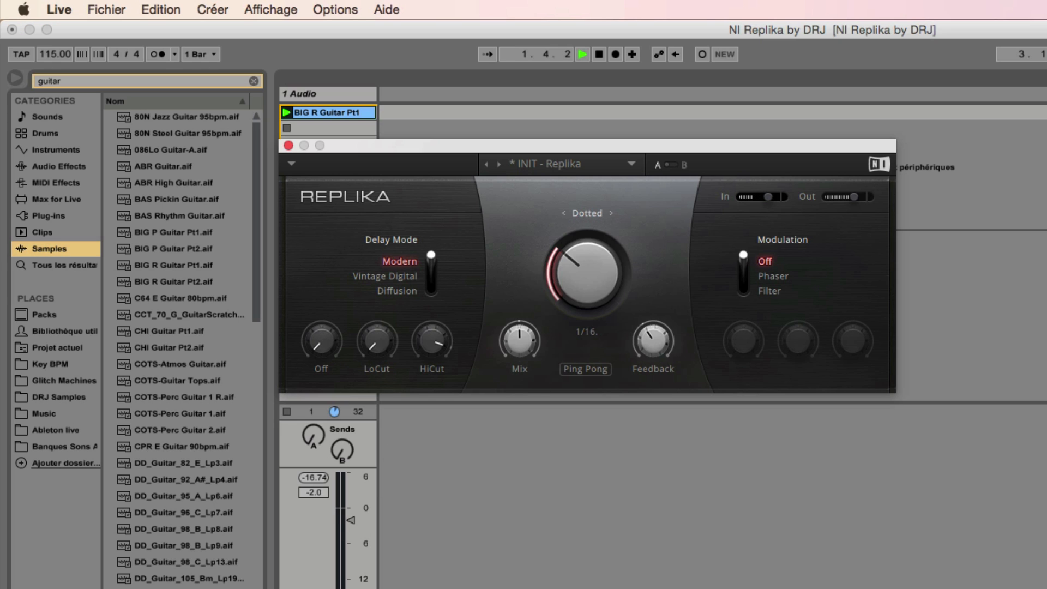
{"action": "key", "text": "space"}
- Restore the INIT - Replika factory preset, discarding the trial Mix and delay-time changes
{"action": "left_click", "coordinate": [557, 167]}
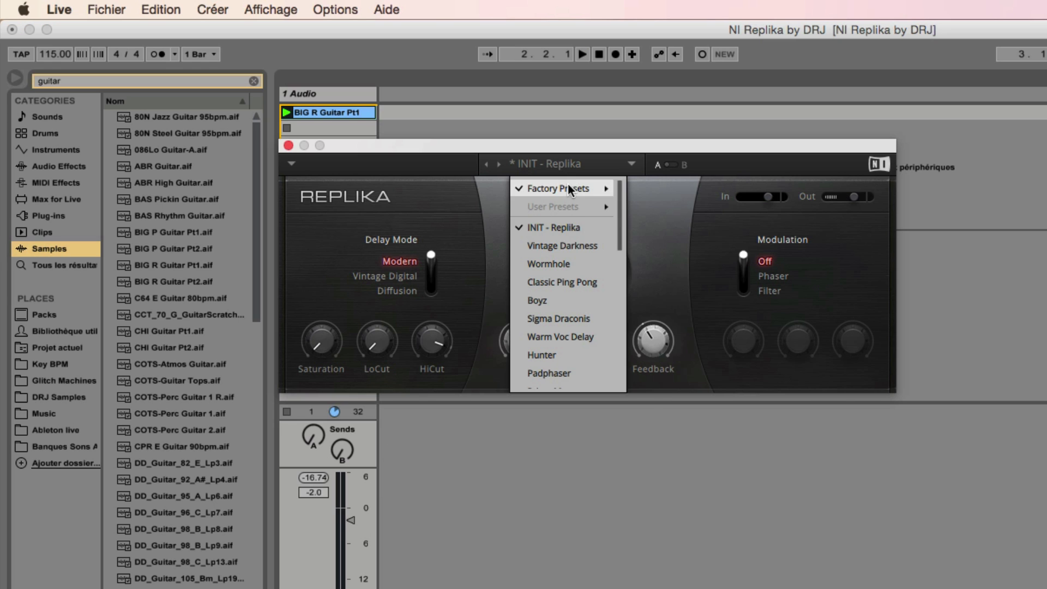
{"action": "left_click", "coordinate": [568, 231]}
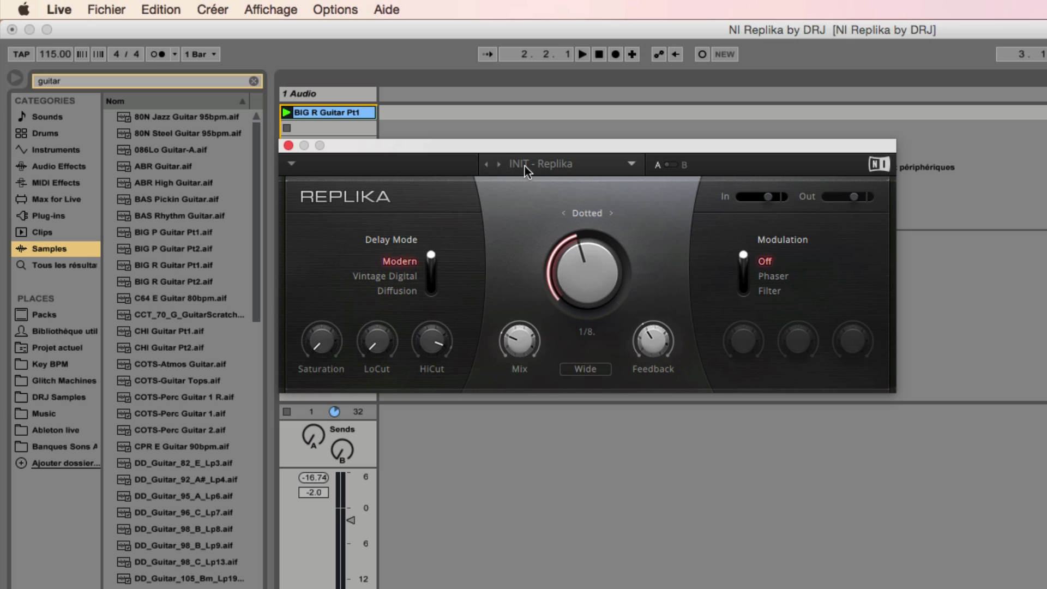
{"action": "left_click_drag", "start_coordinate": [584, 271], "coordinate": [584, 256]}
{"action": "mouse_move", "coordinate": [528, 337]}
{"action": "left_click", "coordinate": [564, 166]}
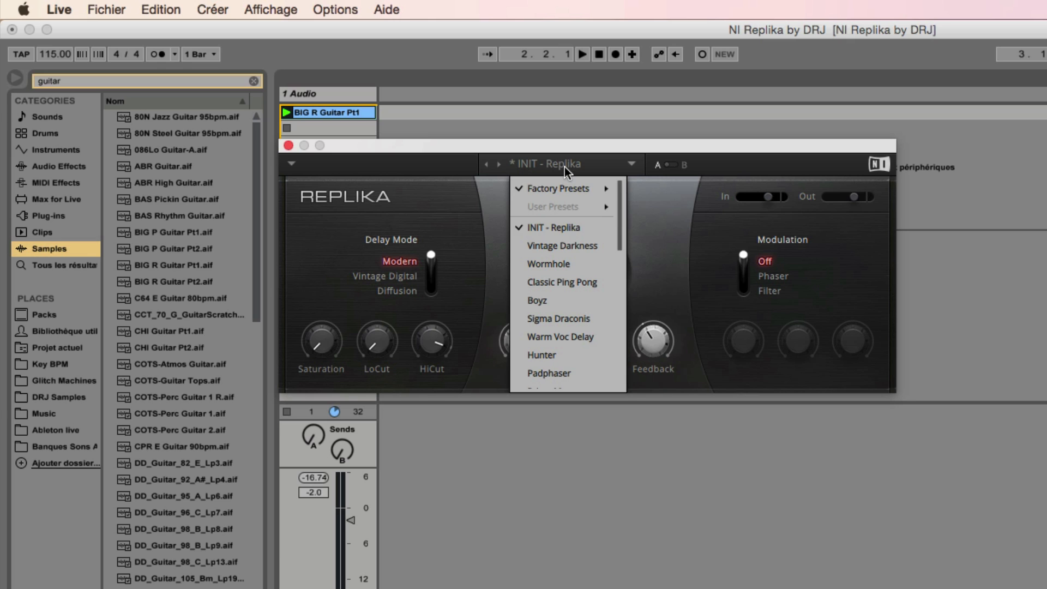
{"action": "left_click", "coordinate": [565, 228]}
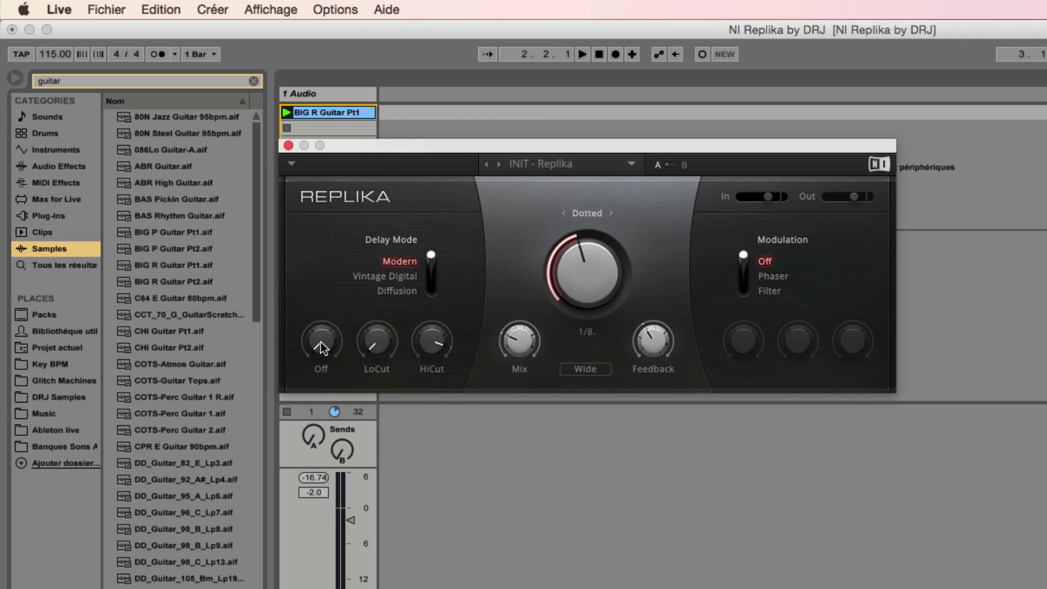
- Play the guitar clip while trying the Saturation, LoCut and HiCut controls of the Modern delay mode
{"action": "key", "text": "space"}
{"action": "mouse_move", "coordinate": [321, 342]}
{"action": "left_mouse_down"}
{"action": "mouse_move", "coordinate": [322, 297]}
{"action": "mouse_move", "coordinate": [321, 336]}
{"action": "left_mouse_up"}
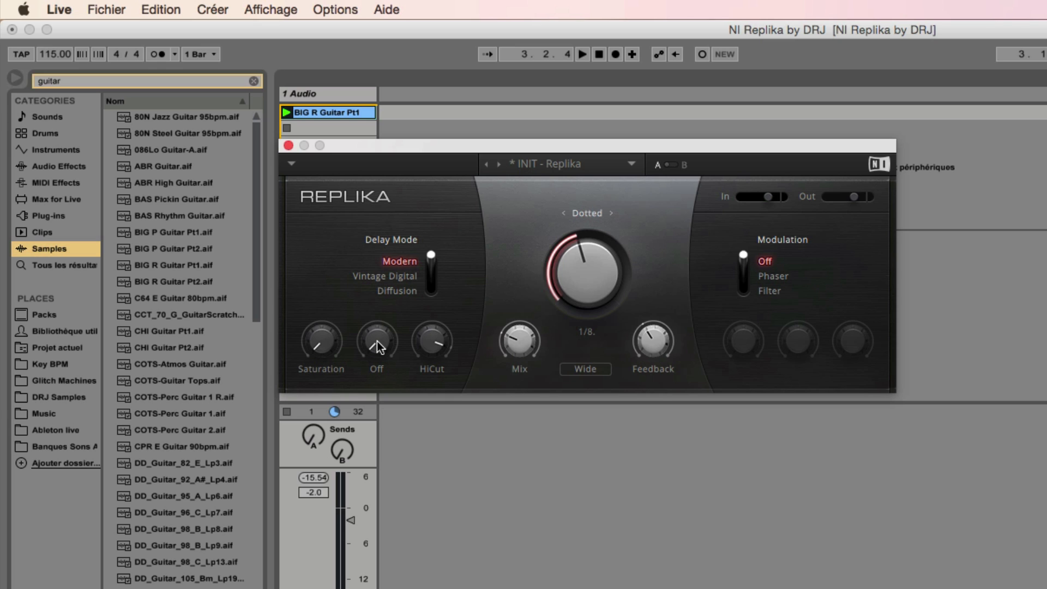
{"action": "mouse_move", "coordinate": [377, 341]}
{"action": "left_mouse_down"}
{"action": "mouse_move", "coordinate": [377, 306]}
{"action": "mouse_move", "coordinate": [379, 345]}
{"action": "left_mouse_up"}
{"action": "key", "text": "space"}
{"action": "key", "text": "space"}
{"action": "left_click_drag", "start_coordinate": [433, 345], "coordinate": [433, 339]}
{"action": "left_click_drag", "start_coordinate": [432, 341], "coordinate": [406, 385]}
{"action": "key", "text": "space"}
- Reload the INIT - Replika factory preset and set the delay mode to Vintage Digital
{"action": "left_click", "coordinate": [374, 276]}
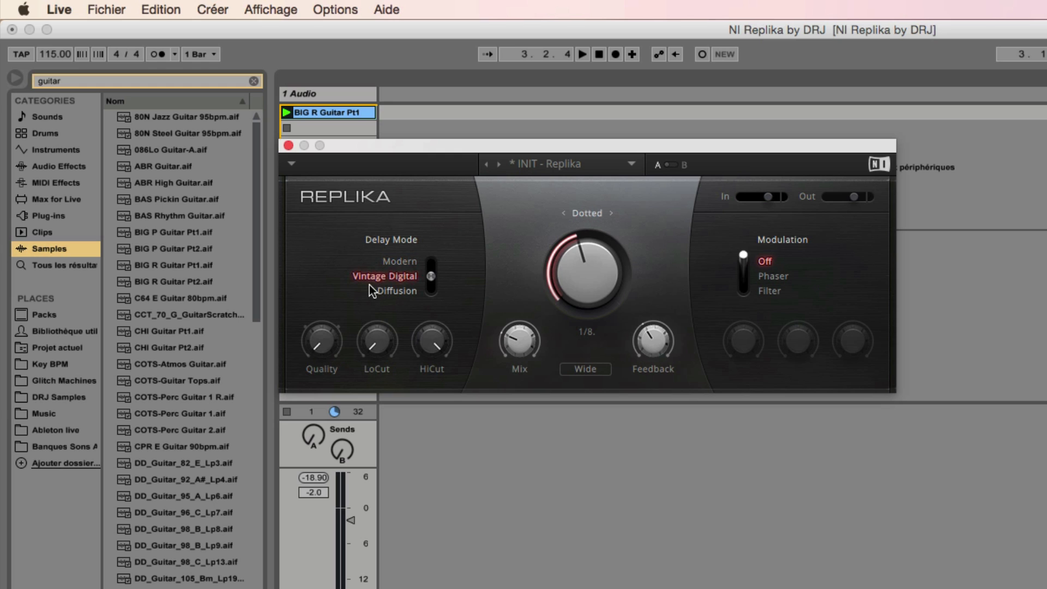
{"action": "left_click", "coordinate": [567, 162]}
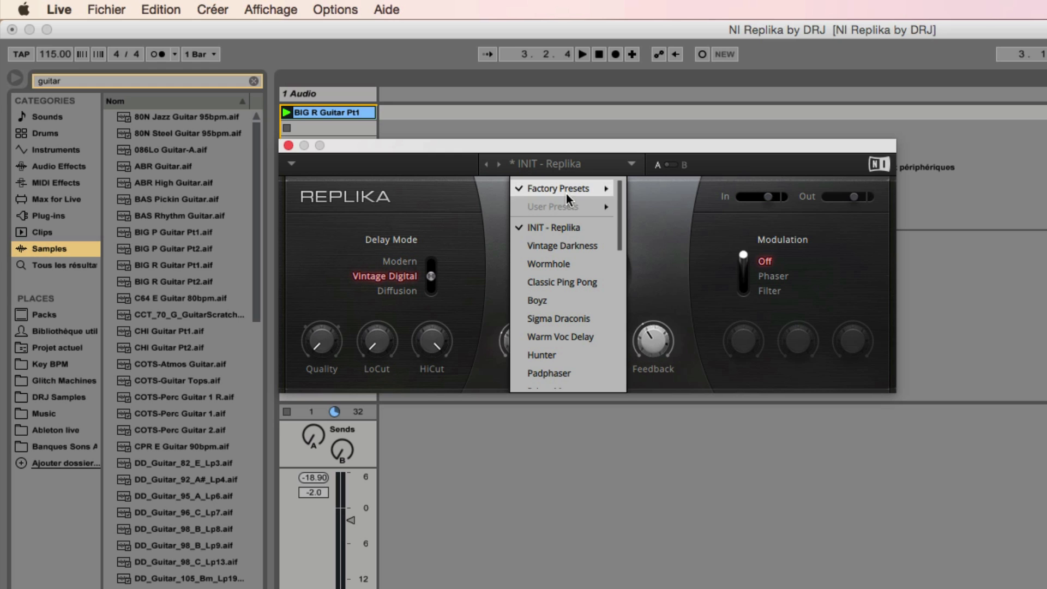
{"action": "left_click", "coordinate": [554, 229]}
{"action": "left_click", "coordinate": [404, 278]}
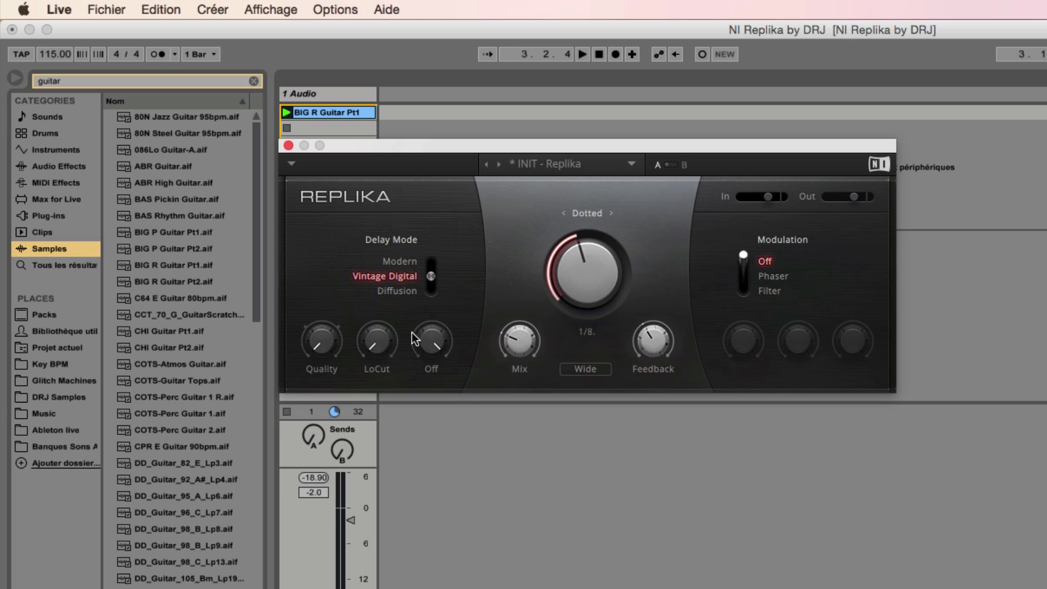
- Shorten the delay time slightly while playing the guitar clip in Vintage Digital mode
{"action": "key", "text": "space"}
{"action": "mouse_move", "coordinate": [574, 274]}
{"action": "left_mouse_down"}
{"action": "mouse_move", "coordinate": [575, 242]}
{"action": "mouse_move", "coordinate": [574, 279]}
{"action": "mouse_move", "coordinate": [587, 273]}
{"action": "left_mouse_up"}
{"action": "key", "text": "space"}
- Play the guitar clip while sweeping the Vintage Digital Quality control up and back to its minimum
{"action": "mouse_move", "coordinate": [323, 341]}
{"action": "left_mouse_down"}
{"action": "mouse_move", "coordinate": [323, 329]}
{"action": "mouse_move", "coordinate": [323, 343]}
{"action": "left_mouse_up"}
{"action": "key", "text": "space"}
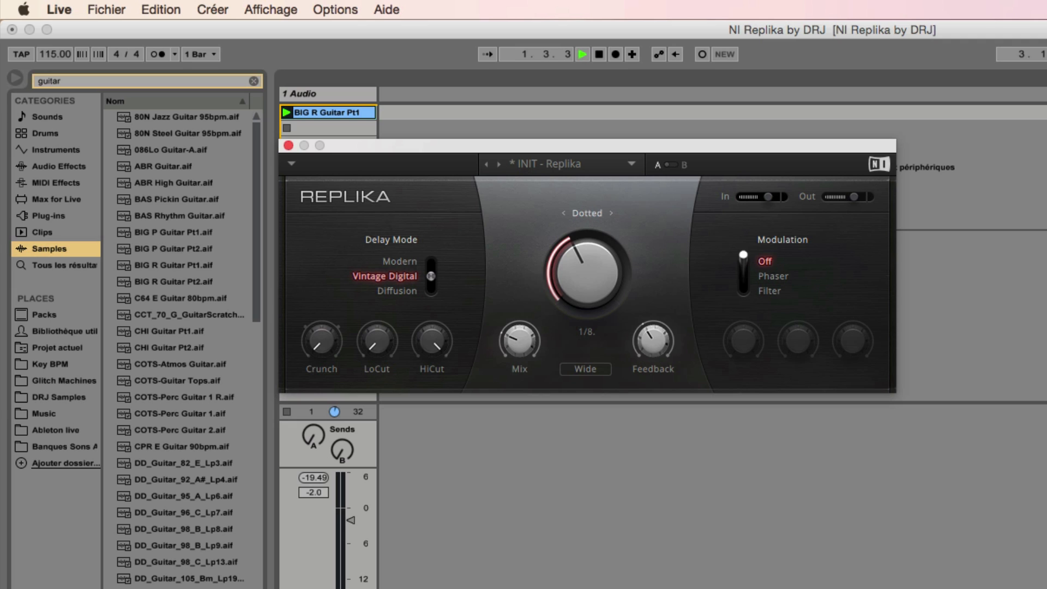
{"action": "left_click_drag", "start_coordinate": [321, 341], "coordinate": [321, 300]}
{"action": "left_click_drag", "start_coordinate": [320, 322], "coordinate": [320, 365]}
{"action": "key", "text": "space"}
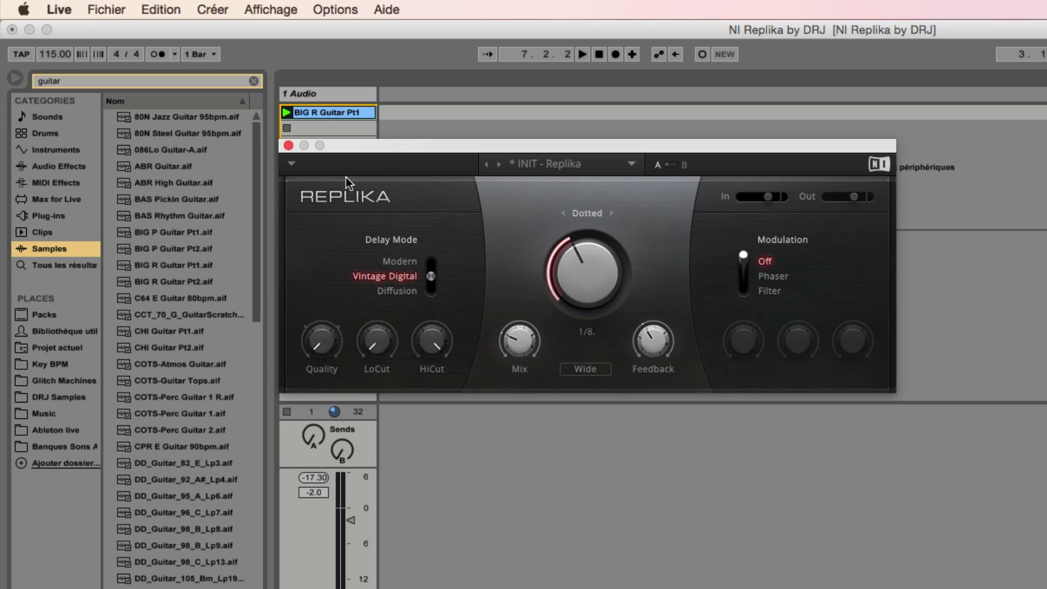
- Set the delay mode to Diffusion and play the guitar clip while sweeping the Amount control
{"action": "left_click", "coordinate": [397, 292]}
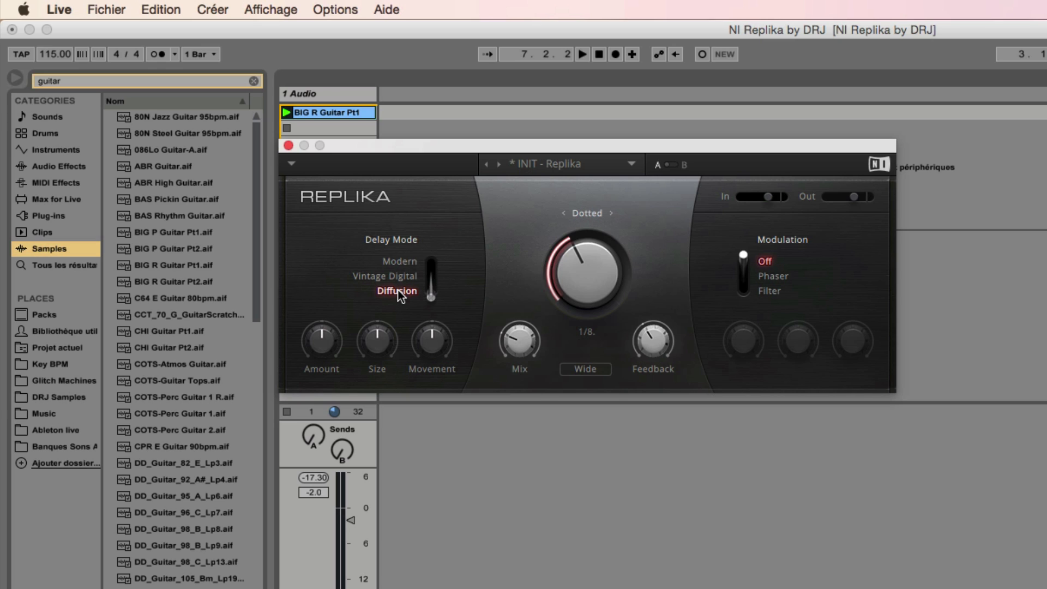
{"action": "mouse_move", "coordinate": [329, 334]}
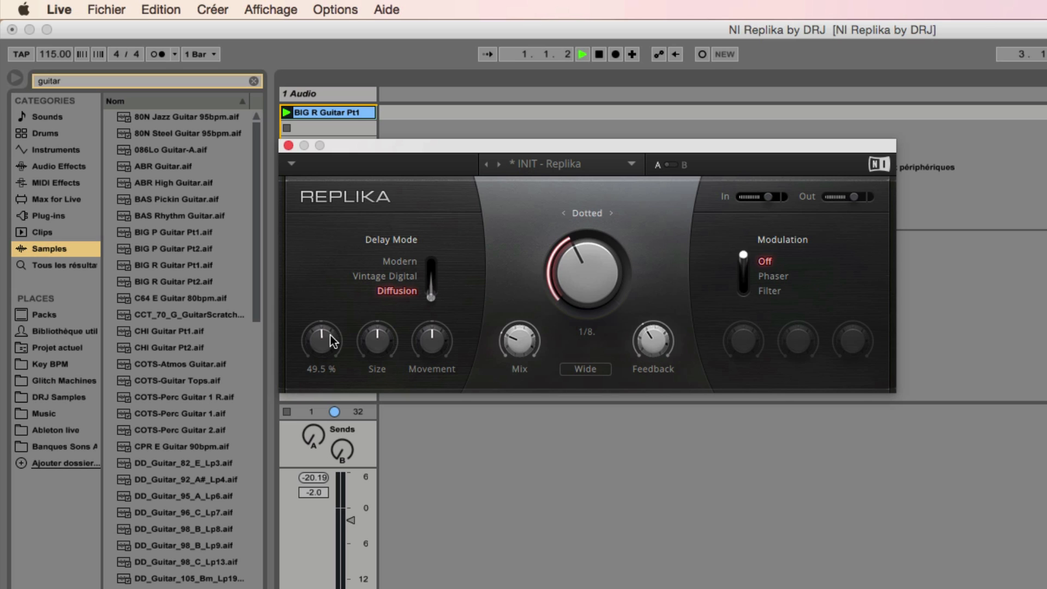
{"action": "mouse_move", "coordinate": [331, 342]}
{"action": "left_mouse_down"}
{"action": "mouse_move", "coordinate": [331, 305]}
{"action": "mouse_move", "coordinate": [315, 316]}
{"action": "mouse_move", "coordinate": [319, 368]}
{"action": "mouse_move", "coordinate": [320, 330]}
{"action": "left_mouse_up"}
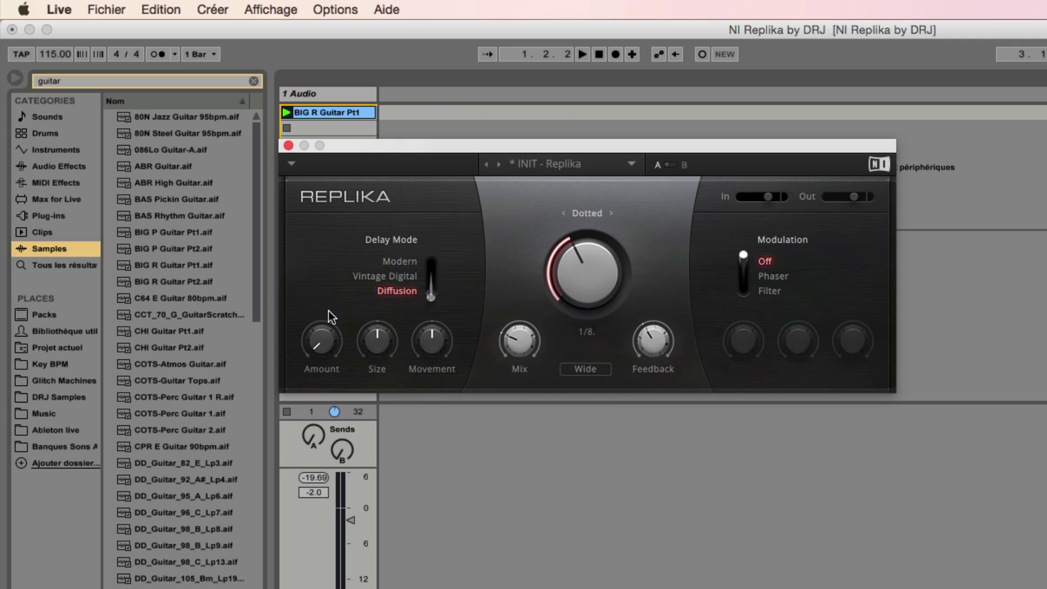
{"action": "left_click_drag", "start_coordinate": [310, 342], "coordinate": [310, 232]}
{"action": "left_click_drag", "start_coordinate": [325, 338], "coordinate": [325, 401]}
{"action": "mouse_move", "coordinate": [378, 349]}
- Reload the INIT - Replika factory preset and set the modulation to Phaser
{"action": "left_click", "coordinate": [563, 171]}
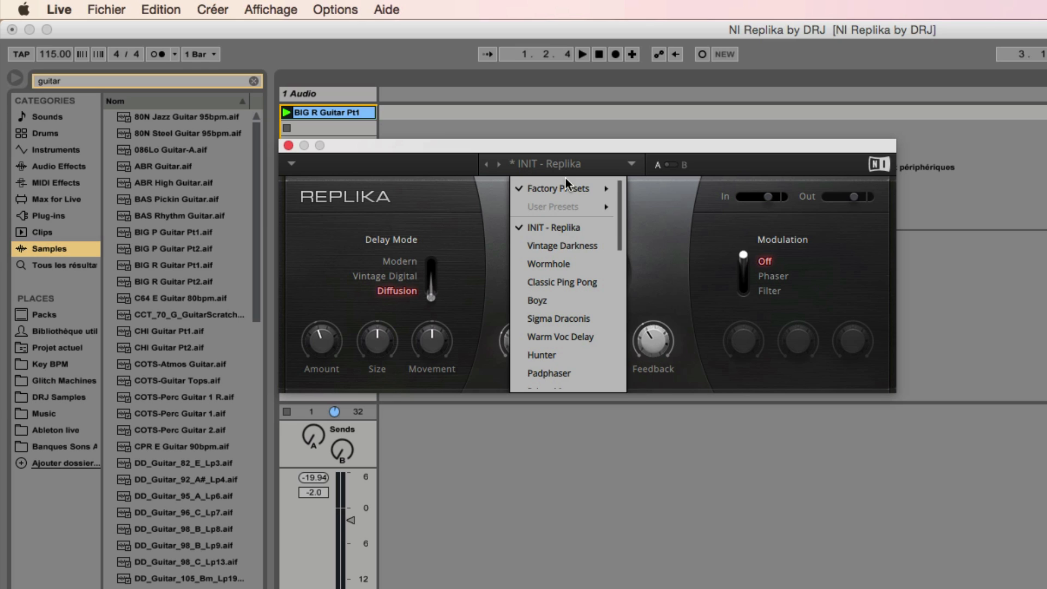
{"action": "left_click", "coordinate": [566, 166]}
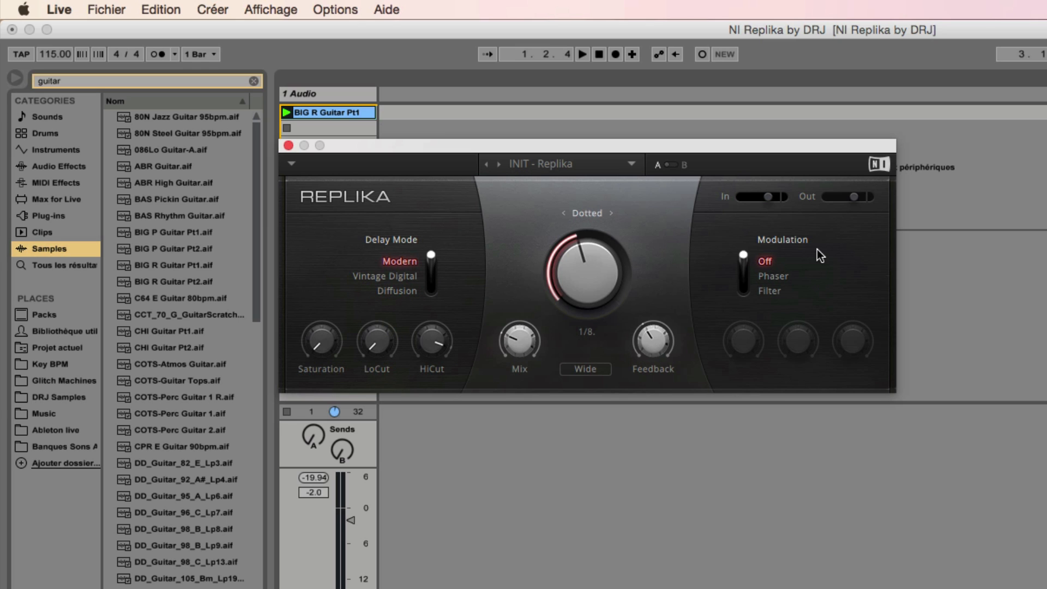
{"action": "left_click", "coordinate": [780, 277]}
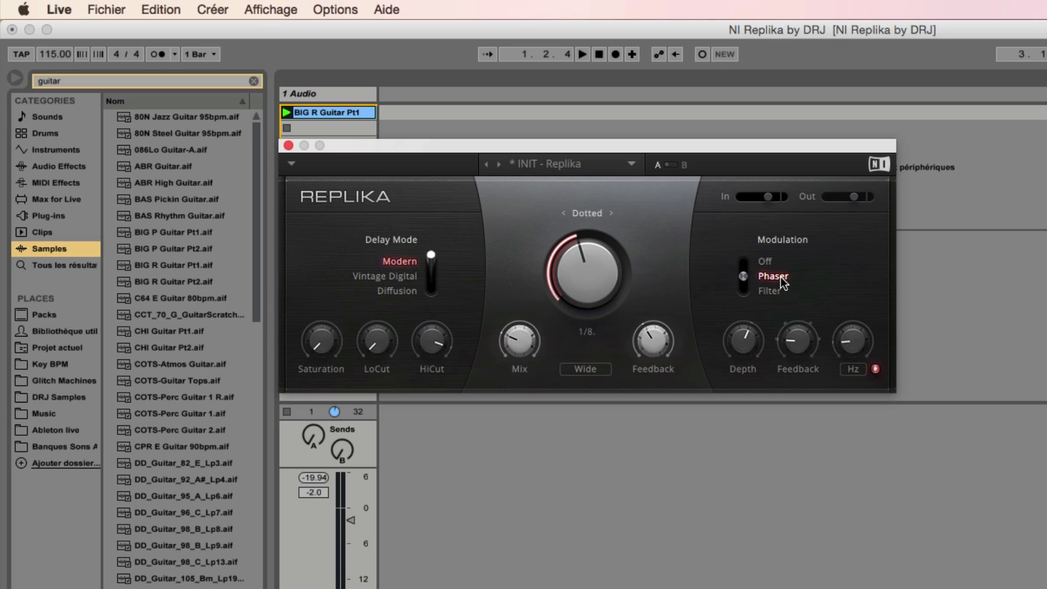
- Play the guitar clip while raising the Phaser Depth and Feedback controls
{"action": "key", "text": "space"}
{"action": "mouse_move", "coordinate": [750, 336]}
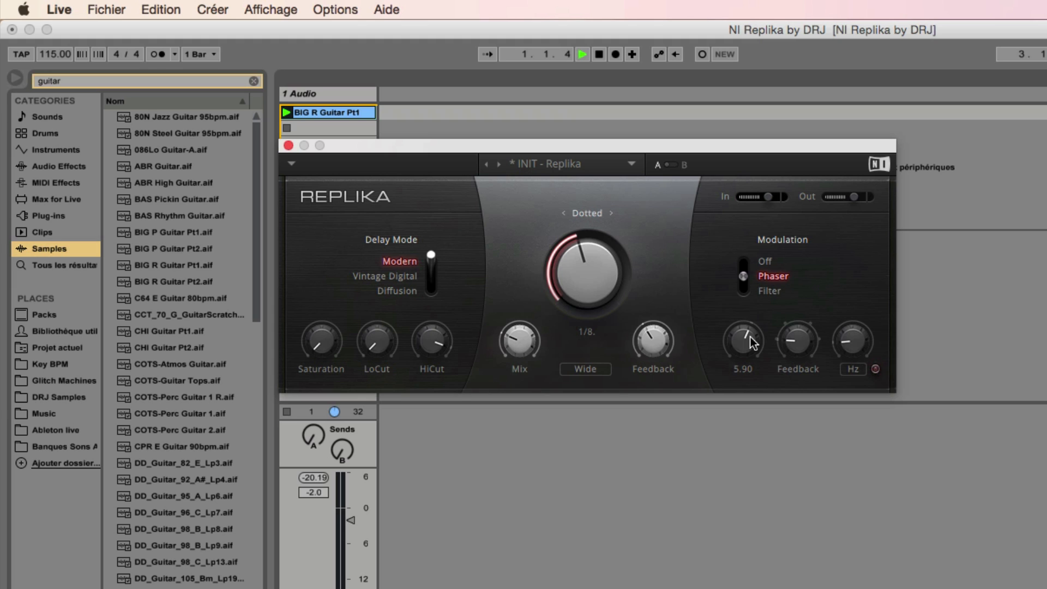
{"action": "left_click_drag", "start_coordinate": [747, 343], "coordinate": [747, 319]}
{"action": "mouse_move", "coordinate": [799, 342]}
{"action": "left_mouse_down"}
{"action": "mouse_move", "coordinate": [798, 319]}
{"action": "mouse_move", "coordinate": [799, 342]}
{"action": "left_mouse_up"}
- Reset the plug-in to the INIT - Replika preset and select Phaser modulation again
{"action": "left_click", "coordinate": [582, 163]}
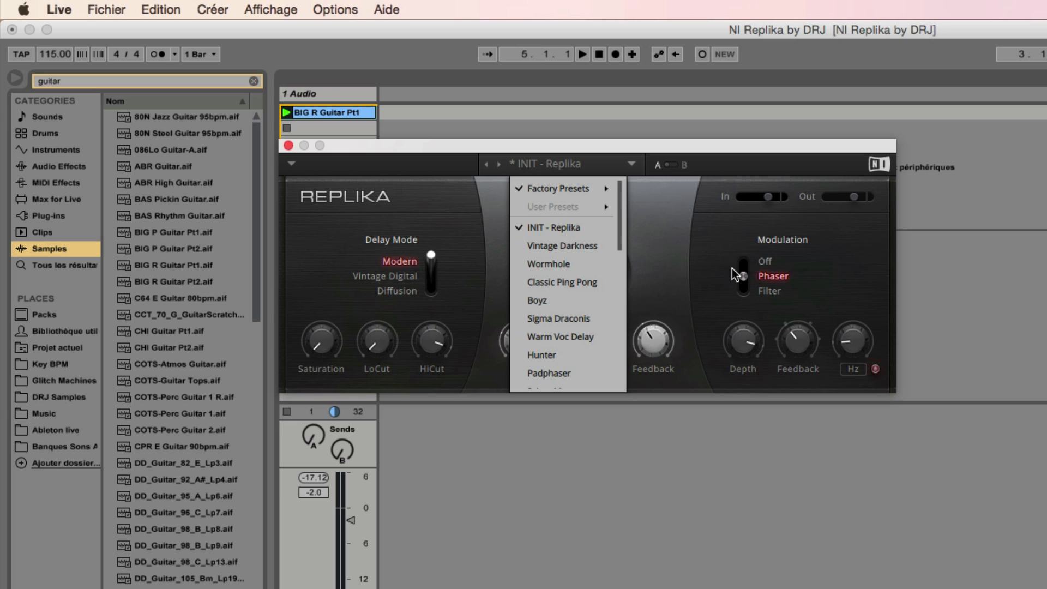
{"action": "left_click", "coordinate": [594, 228]}
{"action": "left_click", "coordinate": [766, 275]}
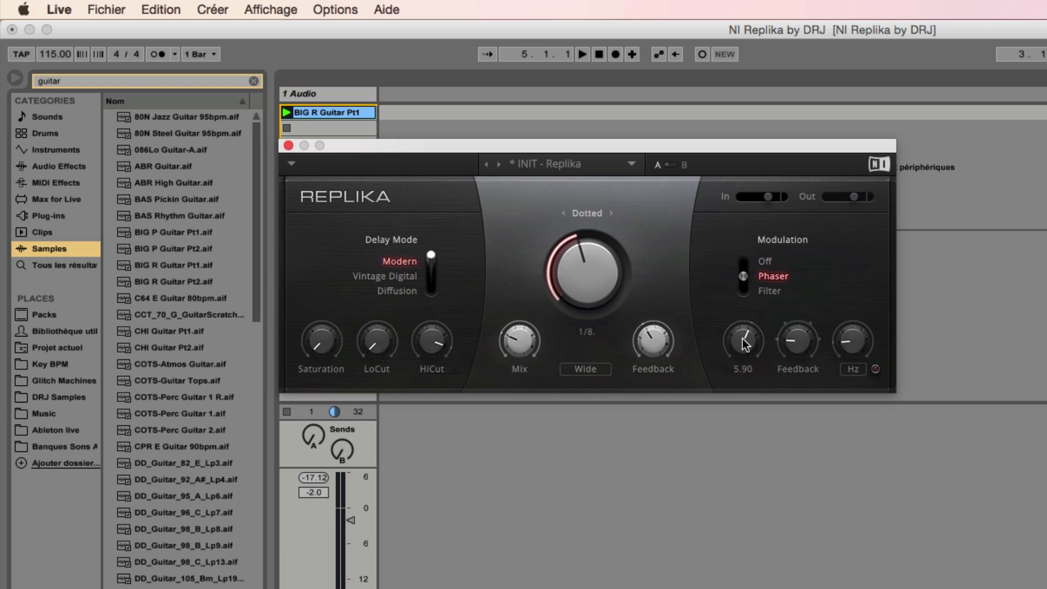
- Try the Phaser Depth and Feedback with the guitar clip playing, and try the modulation rate and its unit with playback stopped
{"action": "left_click_drag", "start_coordinate": [742, 339], "coordinate": [792, 358]}
{"action": "mouse_move", "coordinate": [745, 342]}
{"action": "key", "text": "space"}
{"action": "mouse_move", "coordinate": [795, 342]}
{"action": "left_mouse_down"}
{"action": "mouse_move", "coordinate": [795, 319]}
{"action": "mouse_move", "coordinate": [797, 339]}
{"action": "left_mouse_up"}
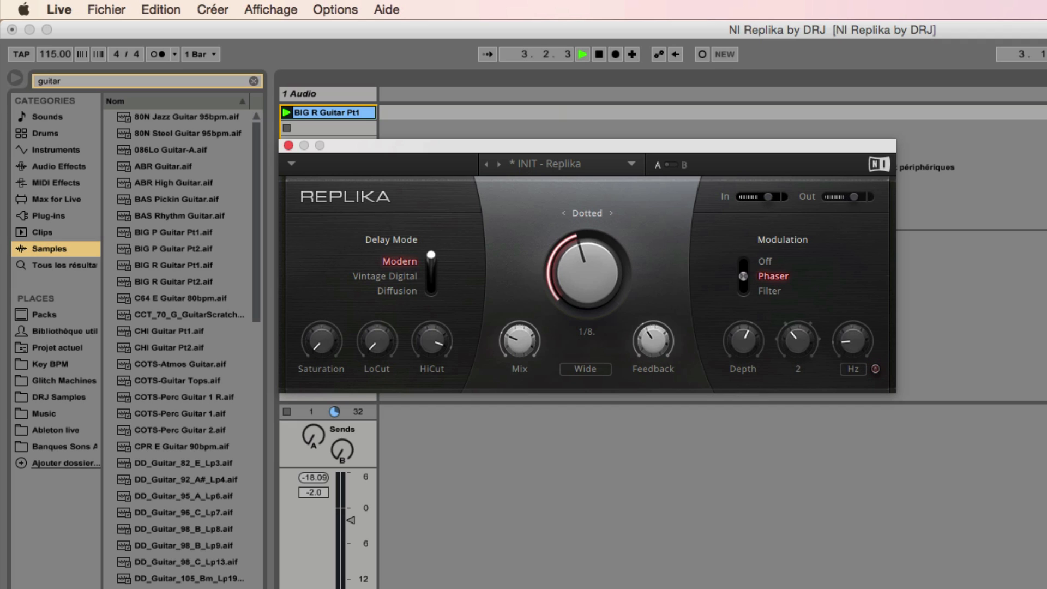
{"action": "key", "text": "space"}
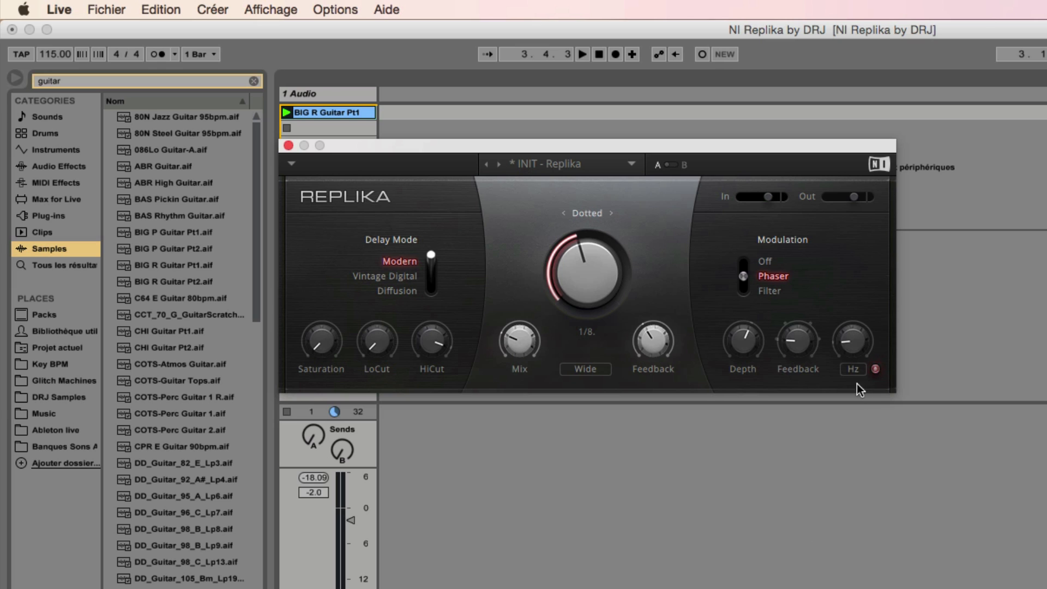
{"action": "left_click", "coordinate": [852, 369]}
{"action": "mouse_move", "coordinate": [858, 342]}
{"action": "left_mouse_down"}
{"action": "mouse_move", "coordinate": [859, 308]}
{"action": "mouse_move", "coordinate": [854, 344]}
{"action": "left_mouse_up"}
- Set the modulation to Filter, choose the LP filter type and switch its curve shape
{"action": "left_click", "coordinate": [759, 291]}
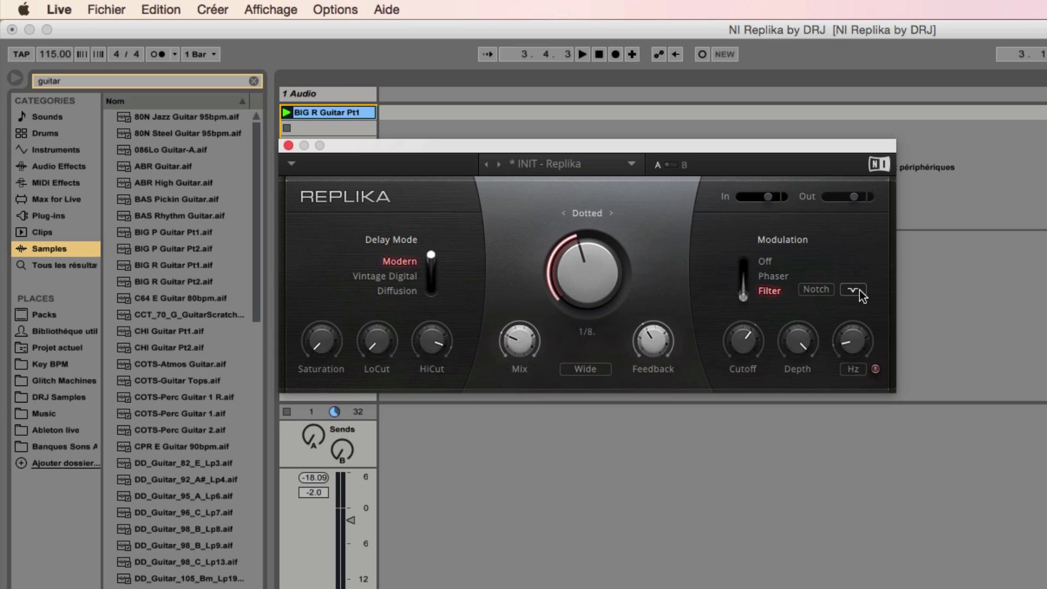
{"action": "left_click", "coordinate": [815, 291]}
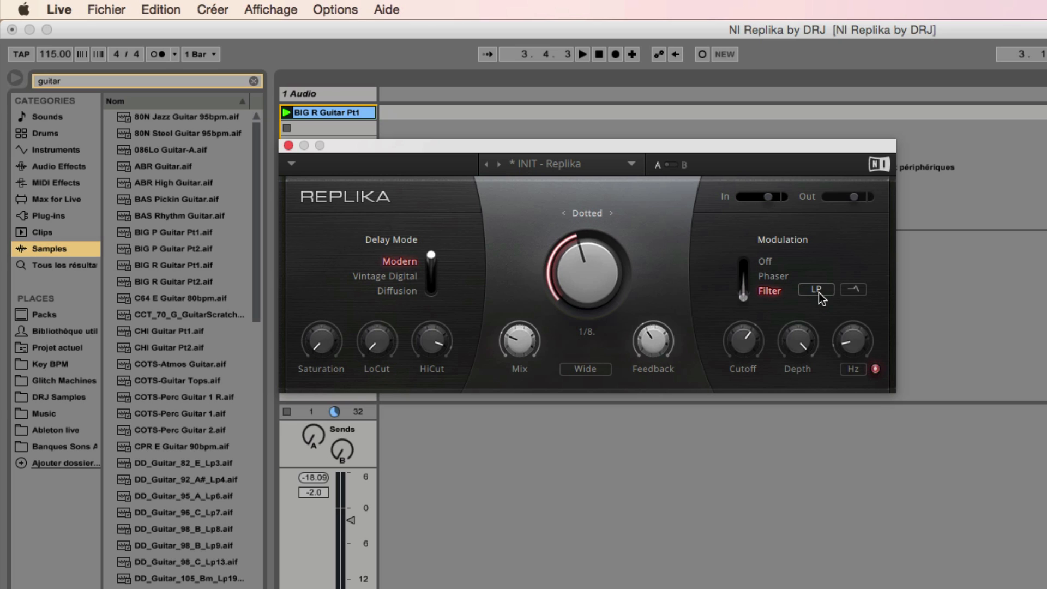
{"action": "left_click", "coordinate": [860, 292]}
{"action": "left_click", "coordinate": [862, 292]}
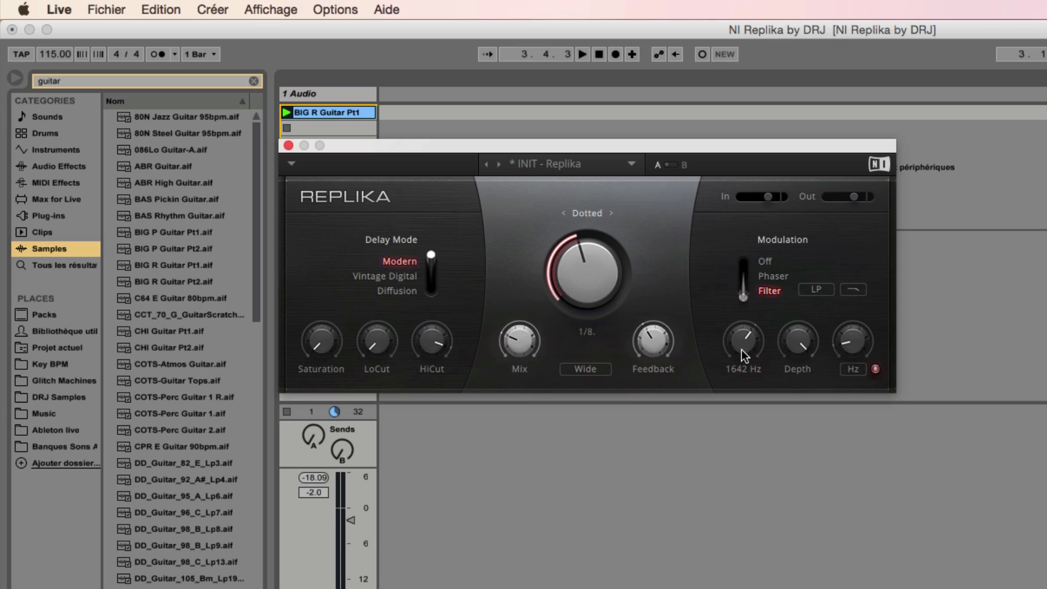
- Configure the modulation filter as Notch with a mid-range Cutoff and a Note-based rate
{"action": "left_click", "coordinate": [806, 290]}
{"action": "left_click_drag", "start_coordinate": [746, 348], "coordinate": [746, 370]}
{"action": "mouse_move", "coordinate": [746, 334]}
{"action": "left_mouse_down"}
{"action": "mouse_move", "coordinate": [745, 345]}
{"action": "mouse_move", "coordinate": [746, 324]}
{"action": "mouse_move", "coordinate": [746, 336]}
{"action": "left_mouse_up"}
- Show Replika's user preset folder in Finder, close it and return to the plug-in in Live
{"action": "left_click", "coordinate": [292, 165]}
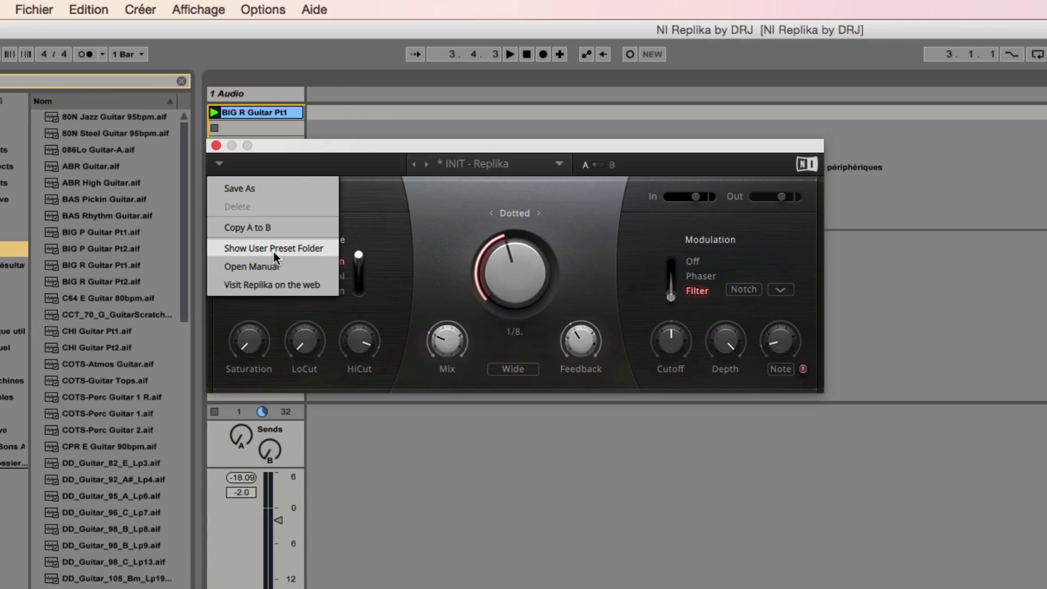
{"action": "left_click", "coordinate": [333, 249]}
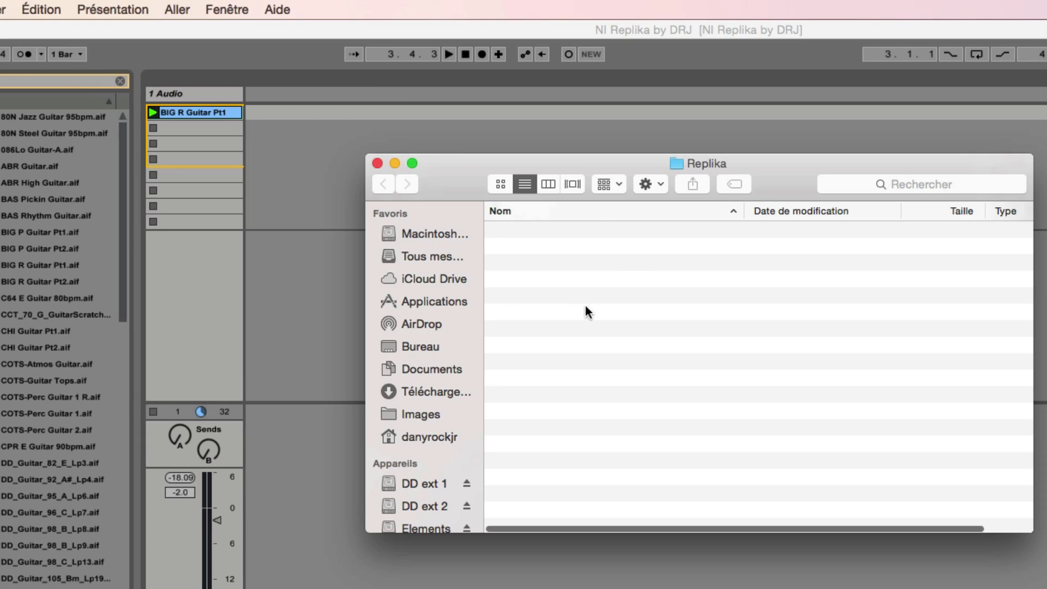
{"action": "left_click", "coordinate": [375, 163]}
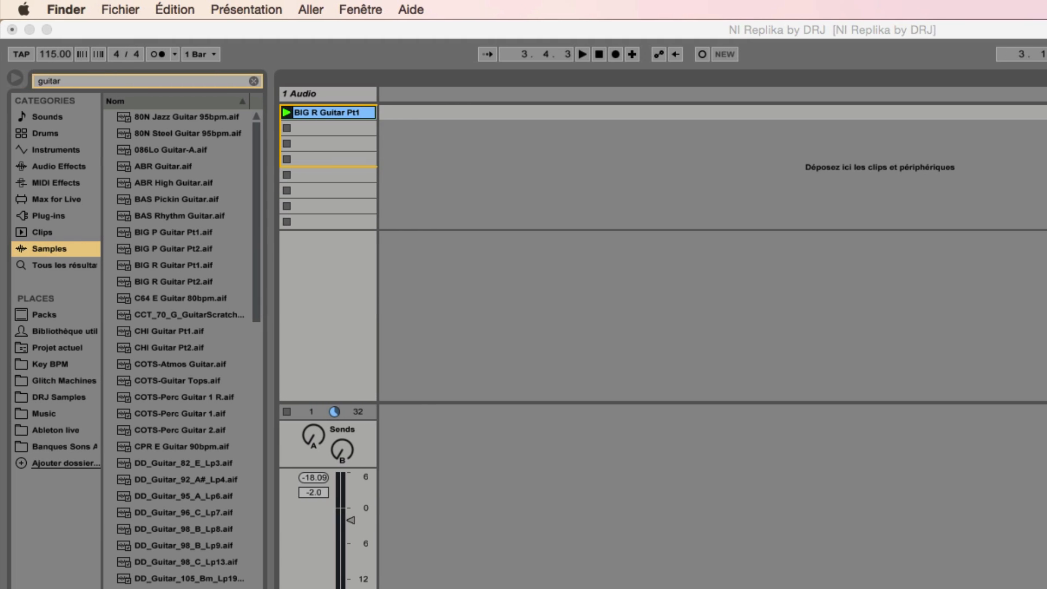
{"action": "left_click", "coordinate": [401, 305]}
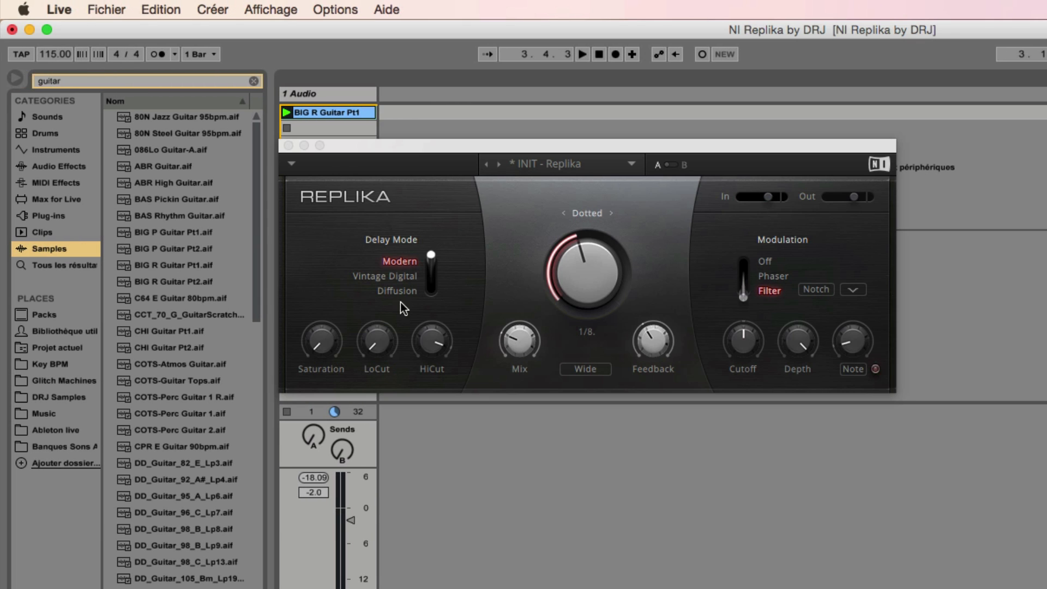
- Copy the slot A settings to slot B and reload the INIT - Replika preset in slot A
{"action": "left_click", "coordinate": [291, 164]}
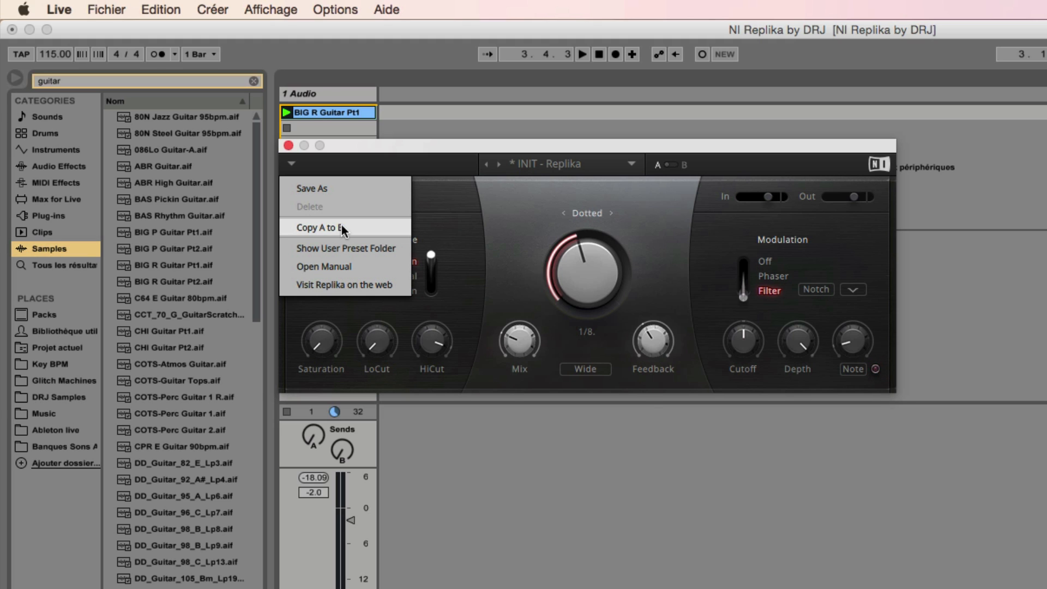
{"action": "left_click", "coordinate": [684, 162]}
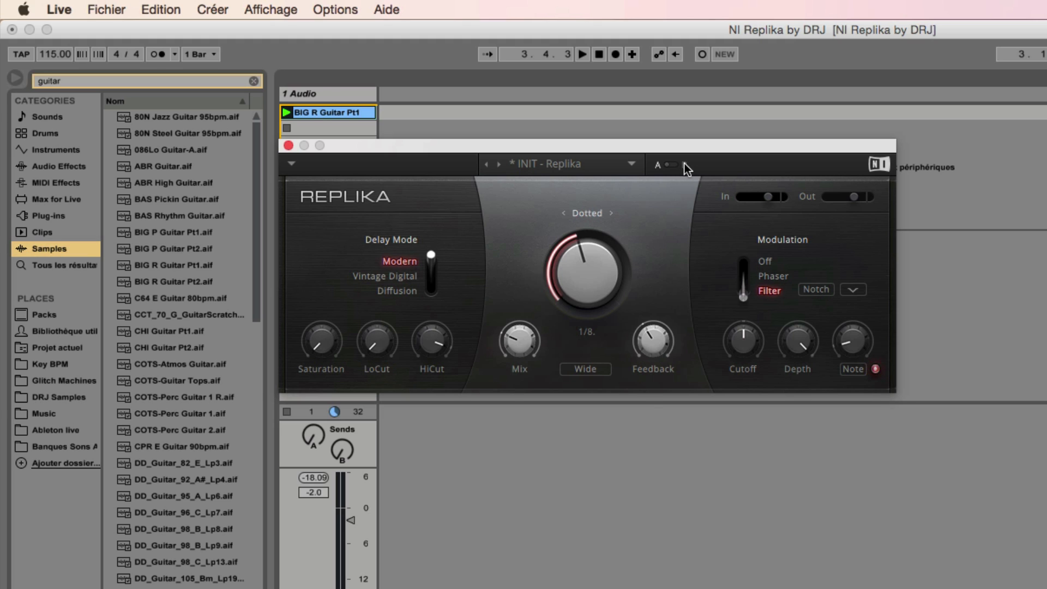
{"action": "left_click", "coordinate": [577, 168]}
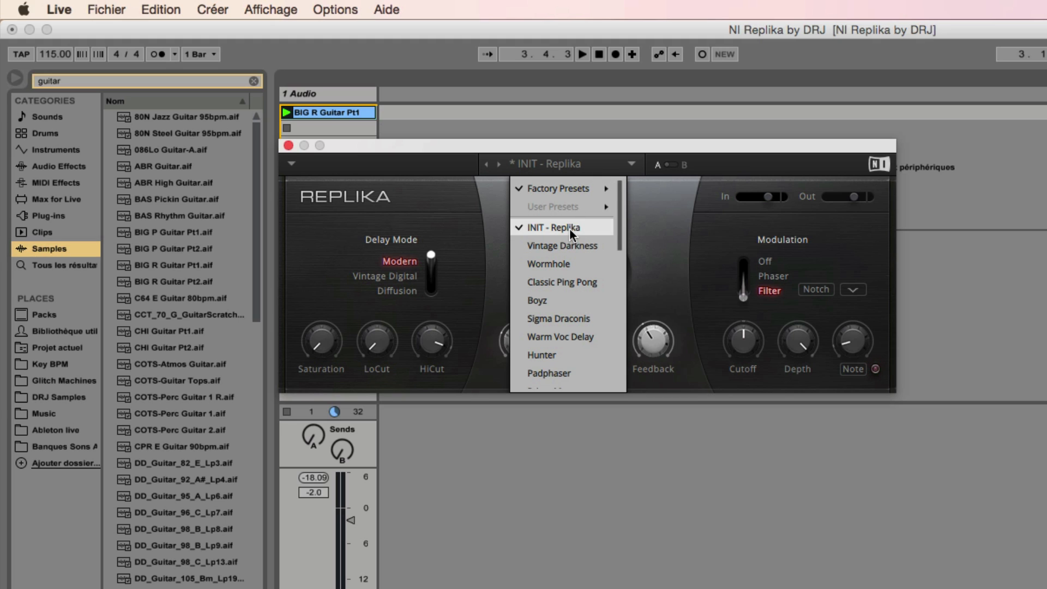
{"action": "left_click", "coordinate": [569, 228]}
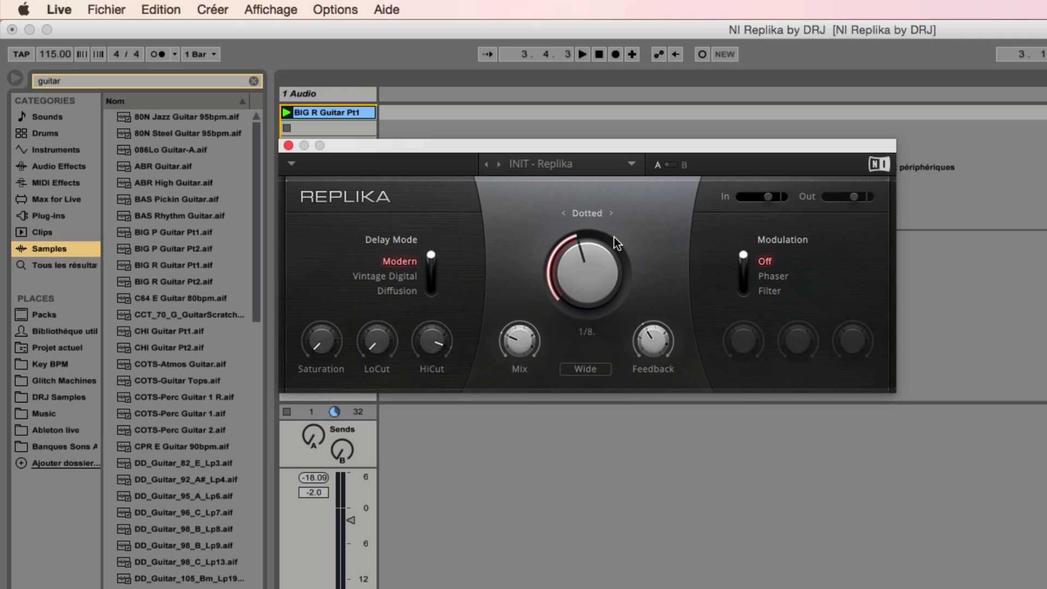
- Compare the settings of slots A and B by switching between them, ending on slot B
{"action": "left_click", "coordinate": [670, 165]}
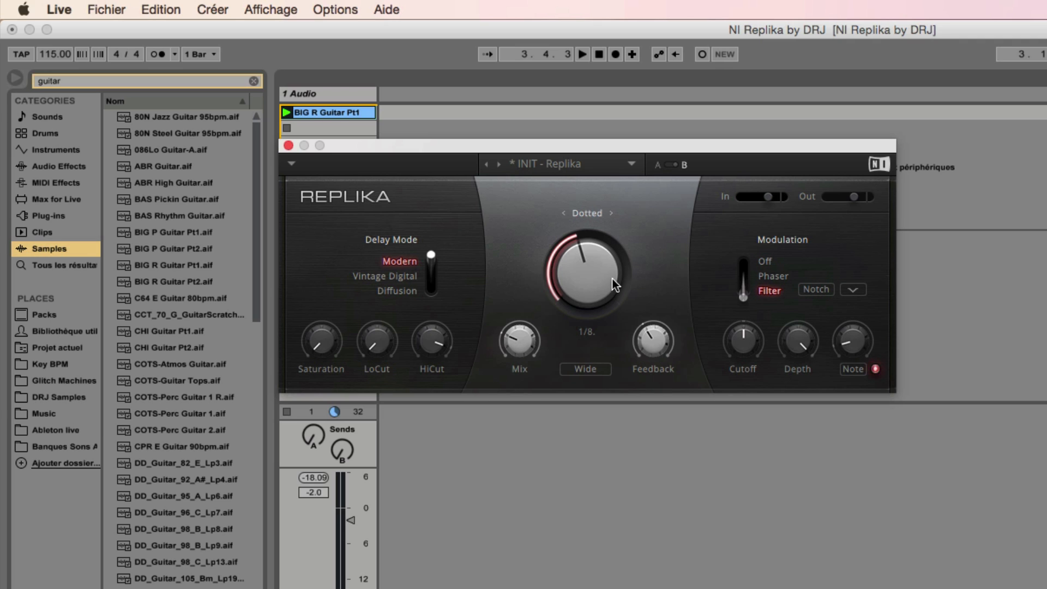
{"action": "left_click", "coordinate": [672, 166]}
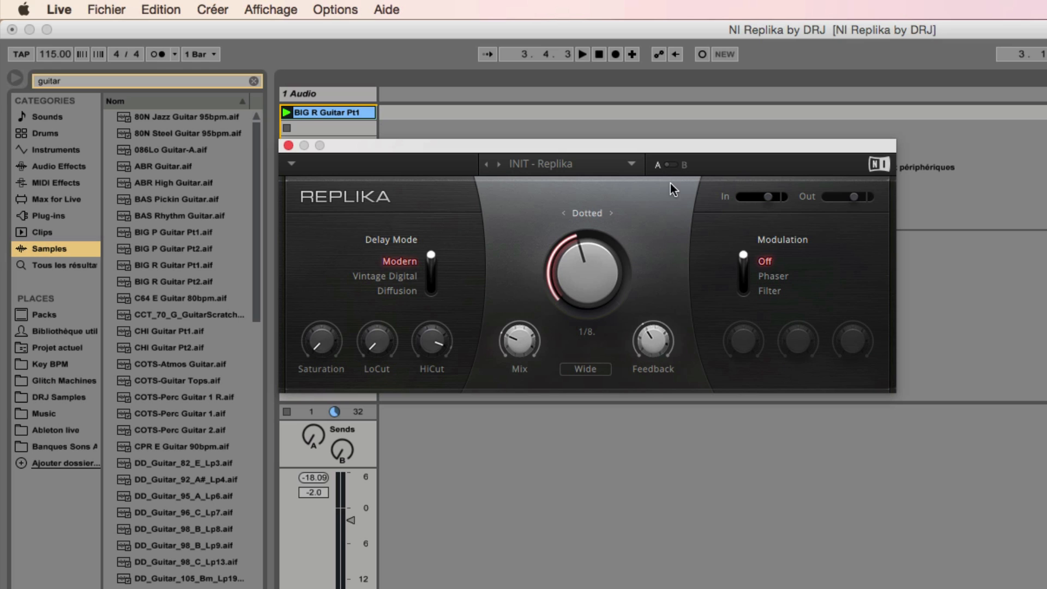
{"action": "left_click", "coordinate": [672, 166]}
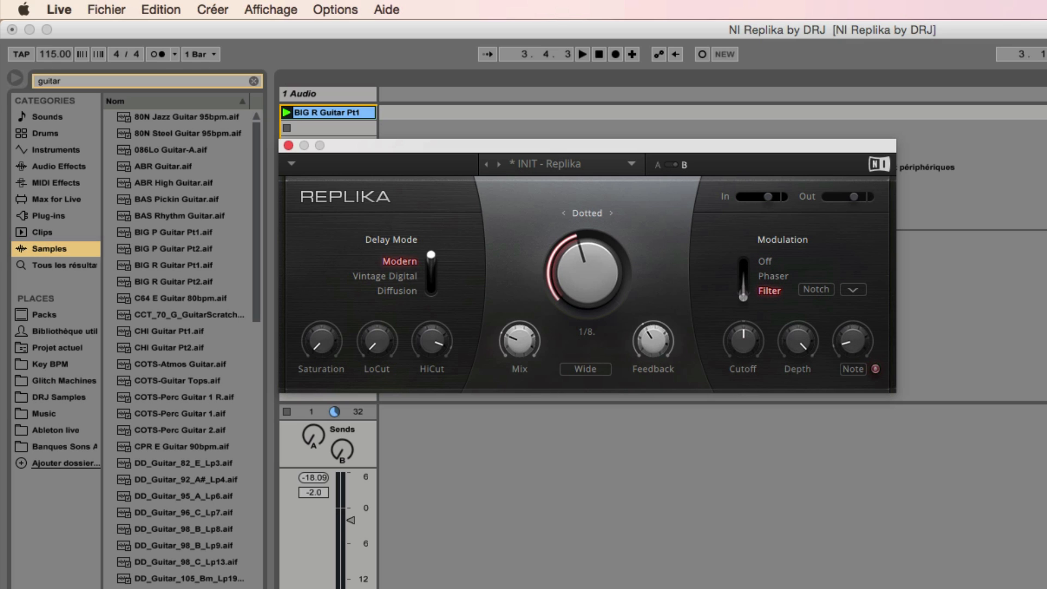
- Reload the INIT - Replika preset in slot B, lengthen its delay time to 1/4. and raise its Feedback
{"action": "left_click", "coordinate": [570, 166]}
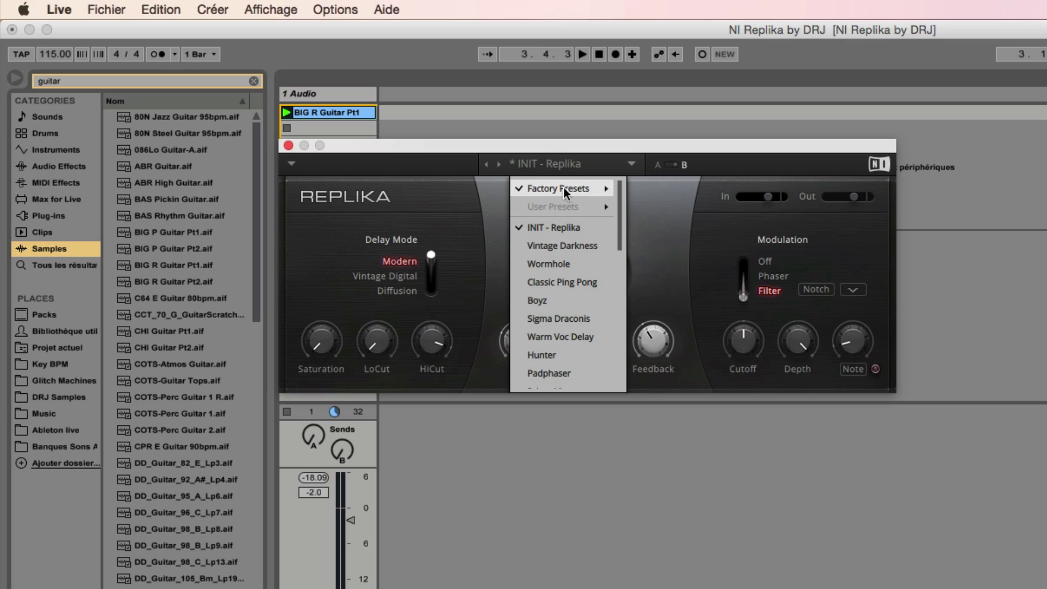
{"action": "left_click", "coordinate": [557, 230]}
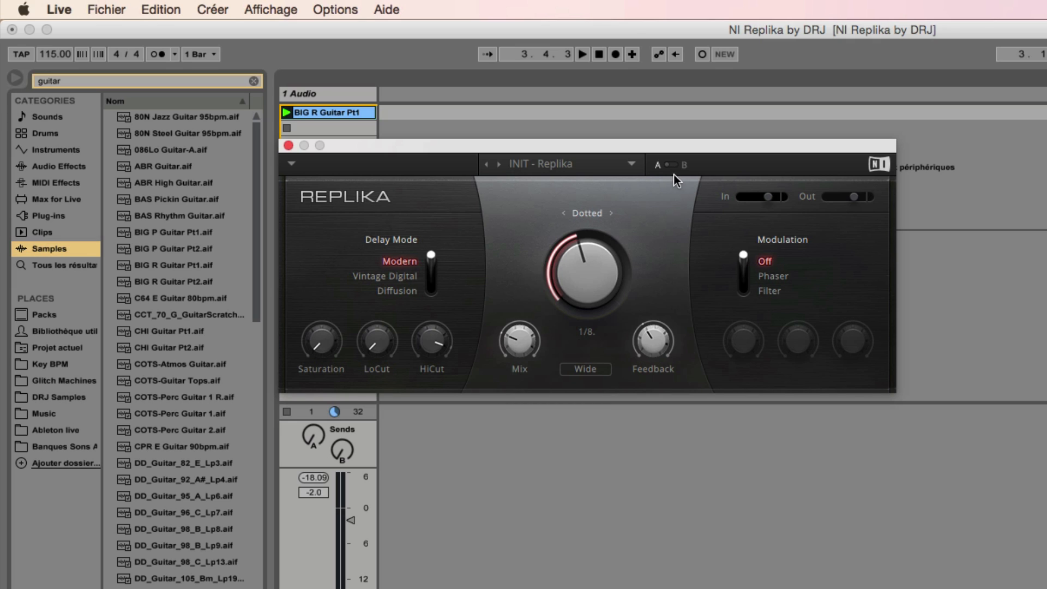
{"action": "left_click_drag", "start_coordinate": [609, 287], "coordinate": [611, 280]}
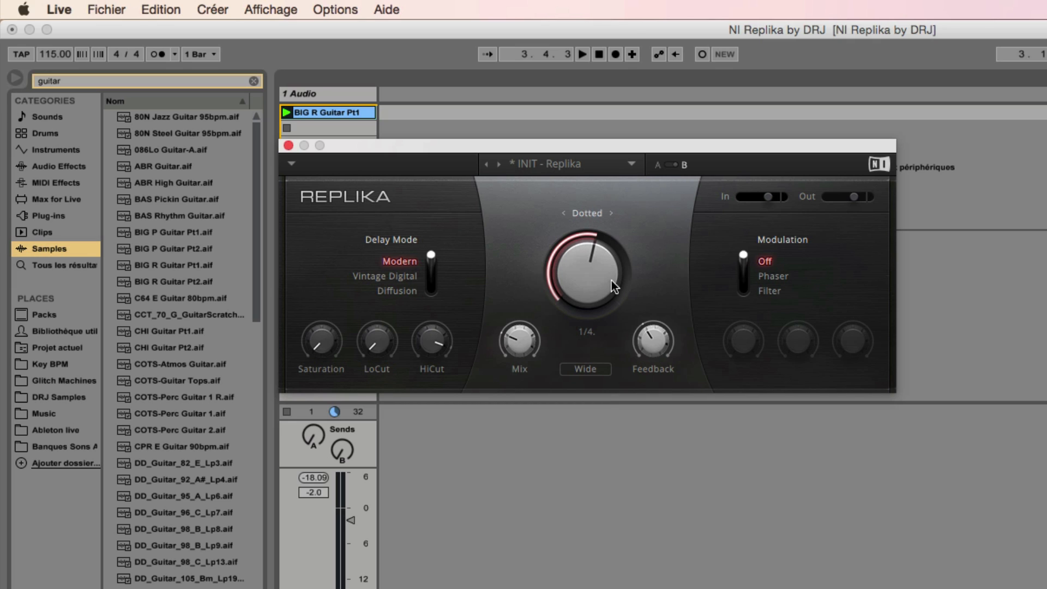
- Compare slot A with the modified slot B and view the plug-in's Copy B to A option
{"action": "left_click", "coordinate": [666, 165]}
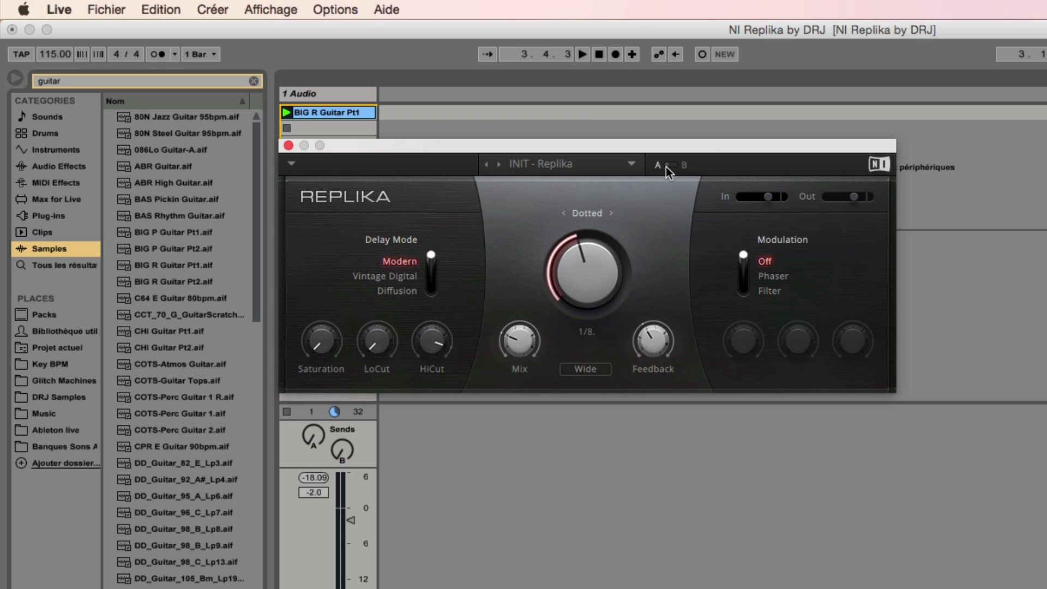
{"action": "left_click", "coordinate": [680, 166]}
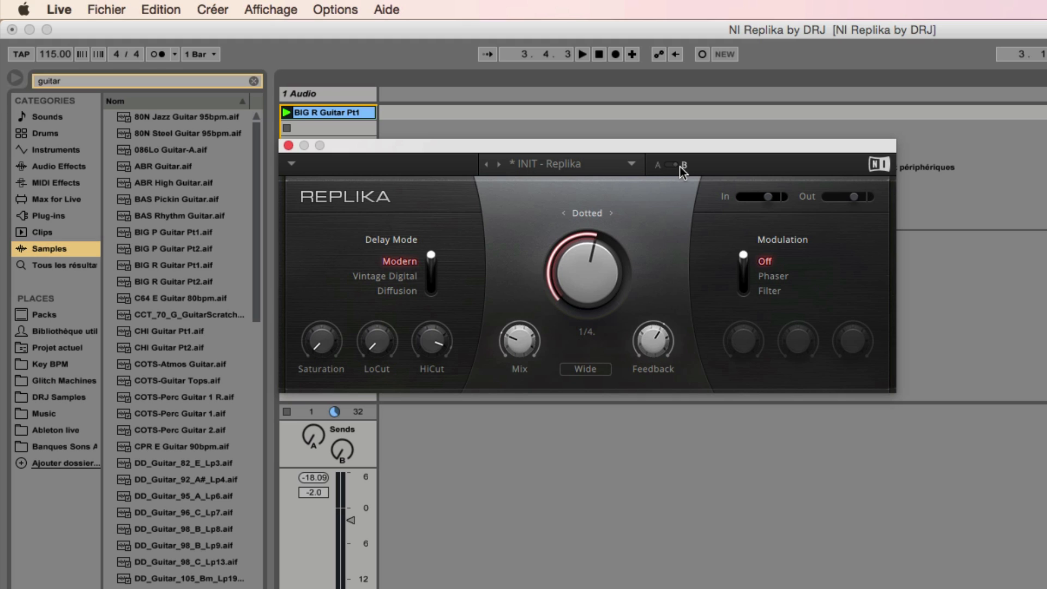
{"action": "left_click", "coordinate": [292, 163]}
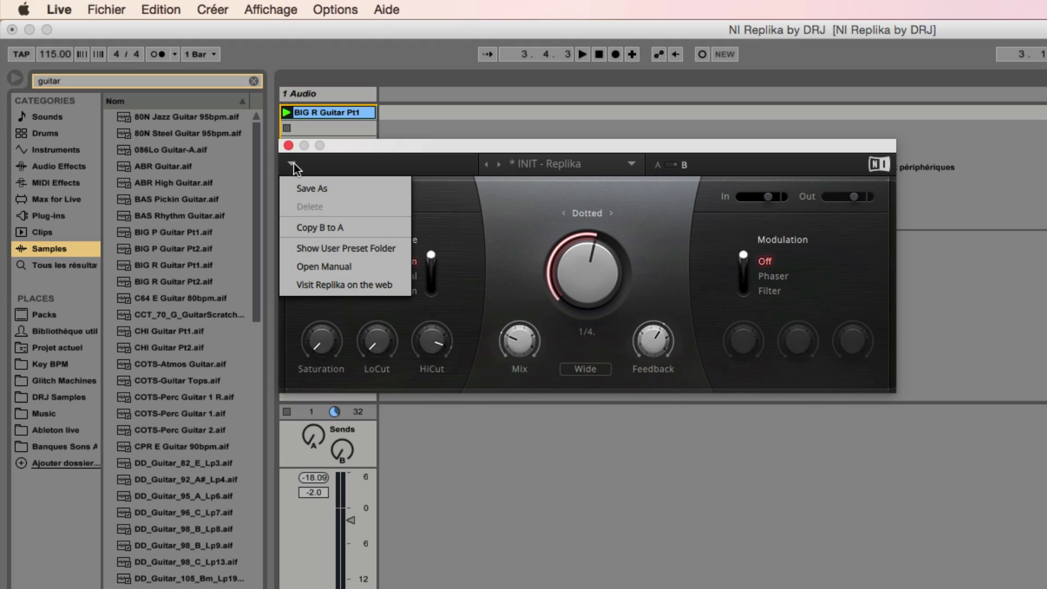
{"action": "left_click", "coordinate": [519, 195]}
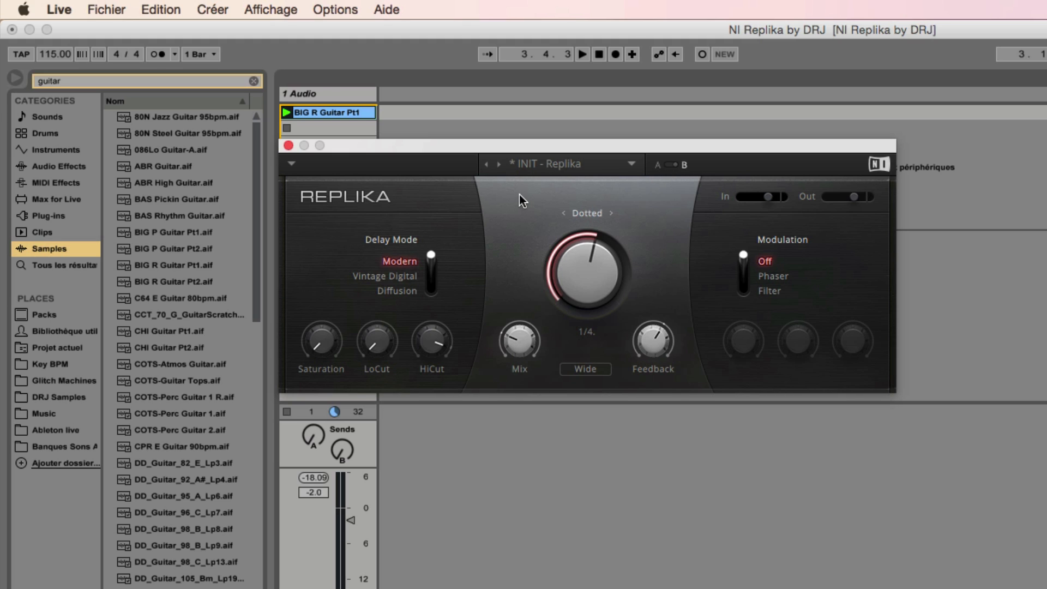
- Return to slot A and load the INIT - Replika factory preset there
{"action": "left_click", "coordinate": [672, 165]}
{"action": "left_click", "coordinate": [554, 165]}
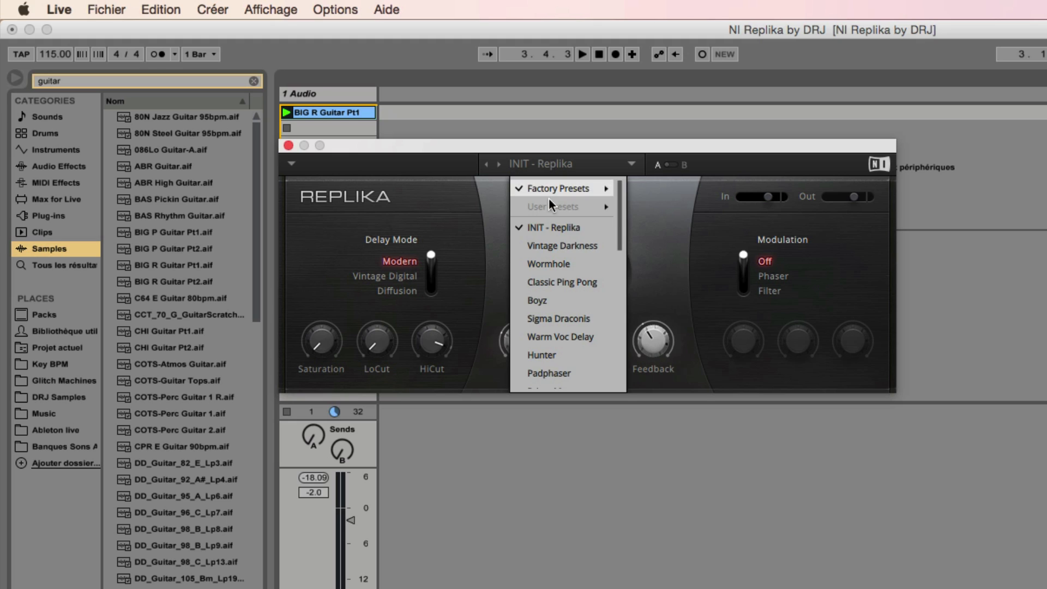
{"action": "left_click", "coordinate": [554, 227]}
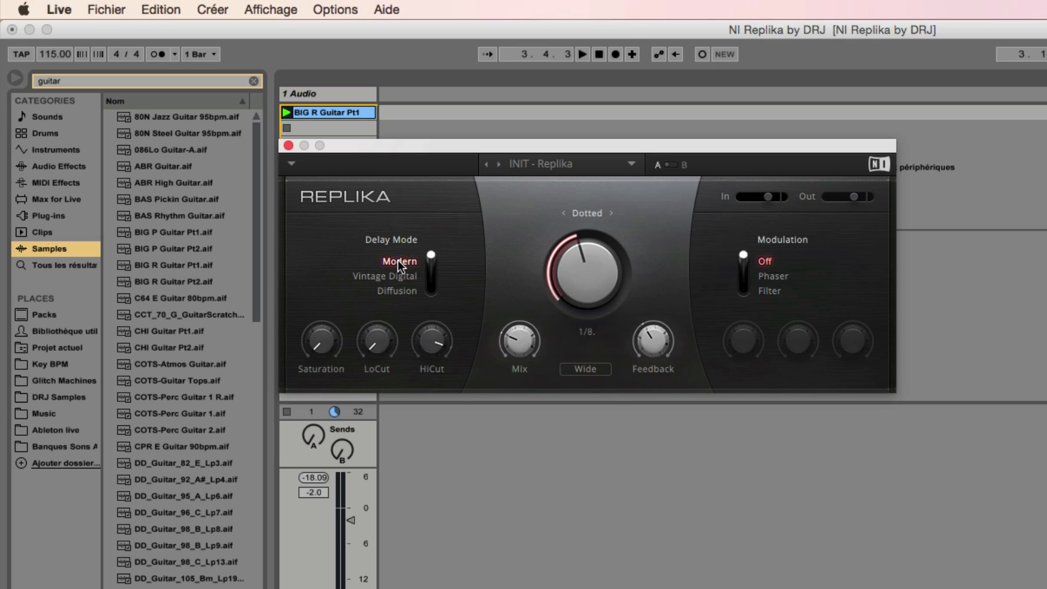
- Lower the delay's Mix and Feedback amounts and set the stereo mode to Ping Pong
{"action": "mouse_move", "coordinate": [519, 342]}
{"action": "left_click_drag", "start_coordinate": [519, 343], "coordinate": [519, 325]}
{"action": "left_click_drag", "start_coordinate": [653, 340], "coordinate": [653, 354]}
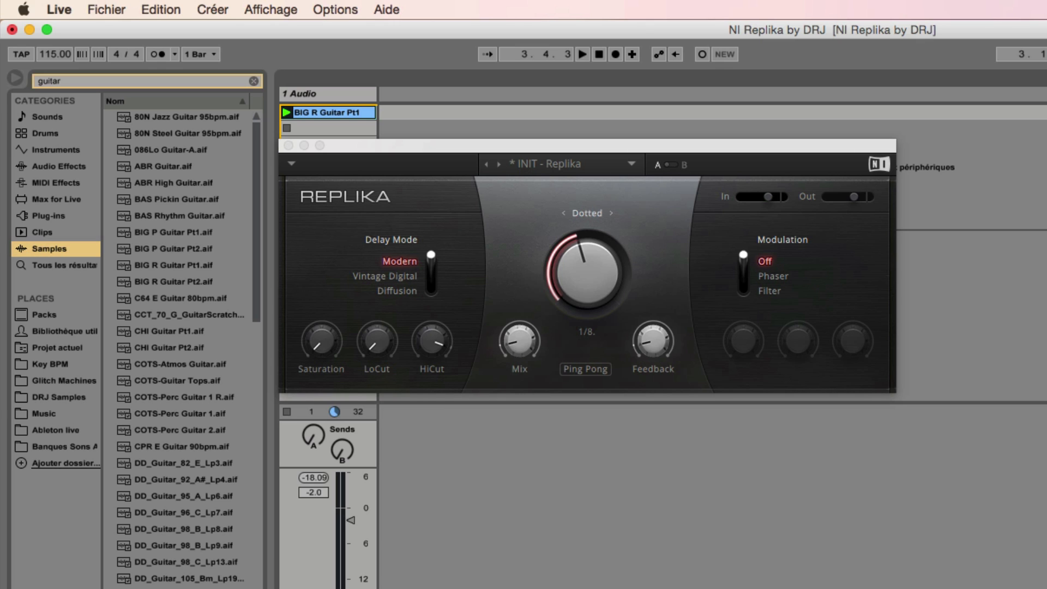
- Play back the guitar clip to listen to the Ping Pong delay settings and stop the transport
{"action": "key", "text": "space"}
{"action": "key", "text": "space"}
{"action": "key", "text": "space"}
{"action": "key", "text": "space"}
- Insert a second audio track beside the guitar track and search the samples for "piano"
{"action": "left_click", "coordinate": [318, 94]}
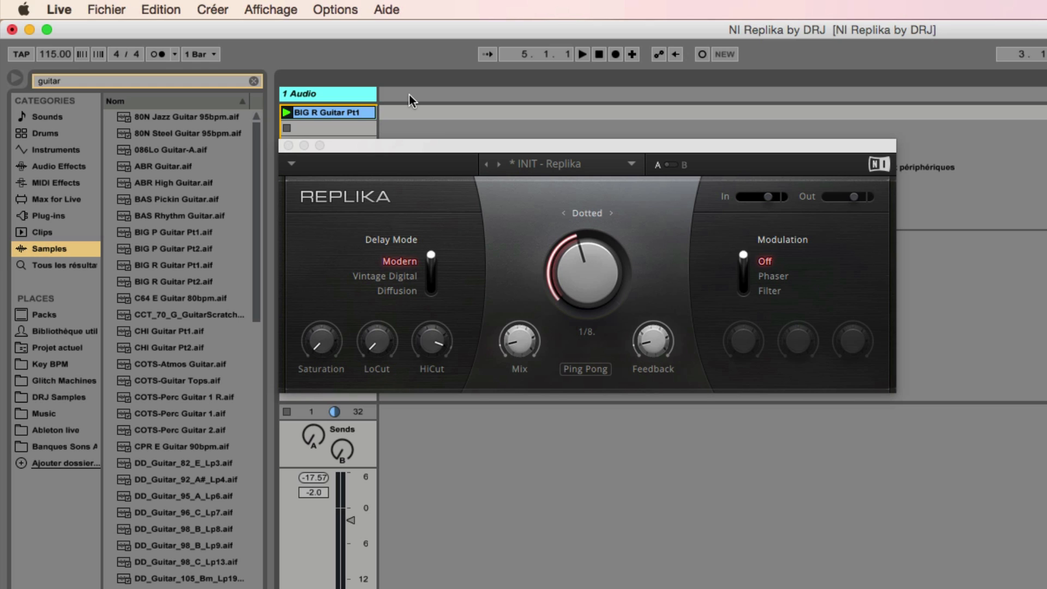
{"action": "key", "text": "super+t"}
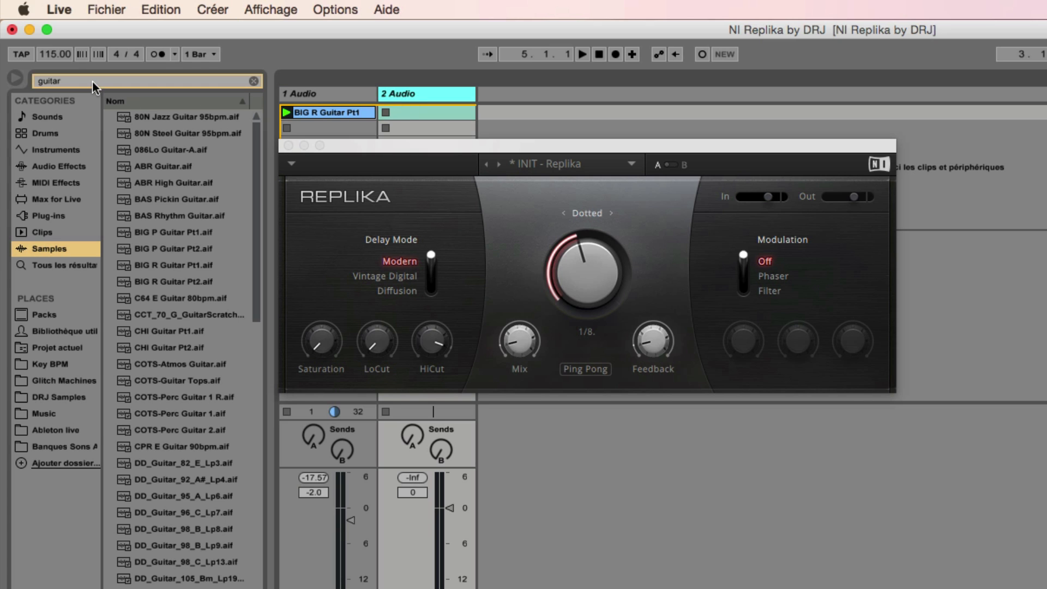
{"action": "left_click", "coordinate": [92, 81]}
{"action": "type", "text": "piano"}
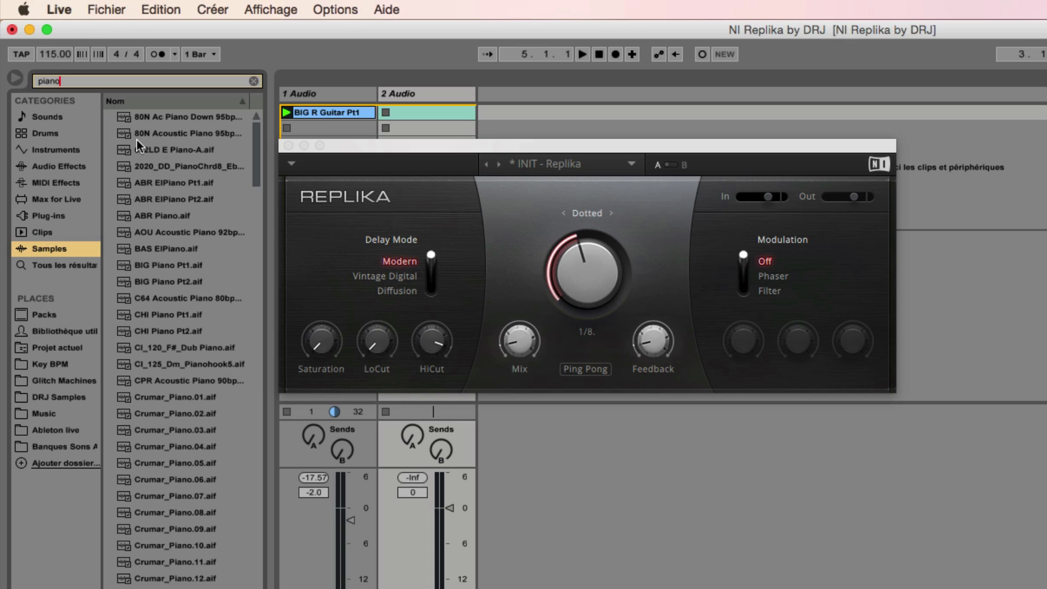
- Place the BAS ElPiano.aif sample in the new track's first clip slot and stop the guitar track's clip
{"action": "left_click", "coordinate": [165, 250]}
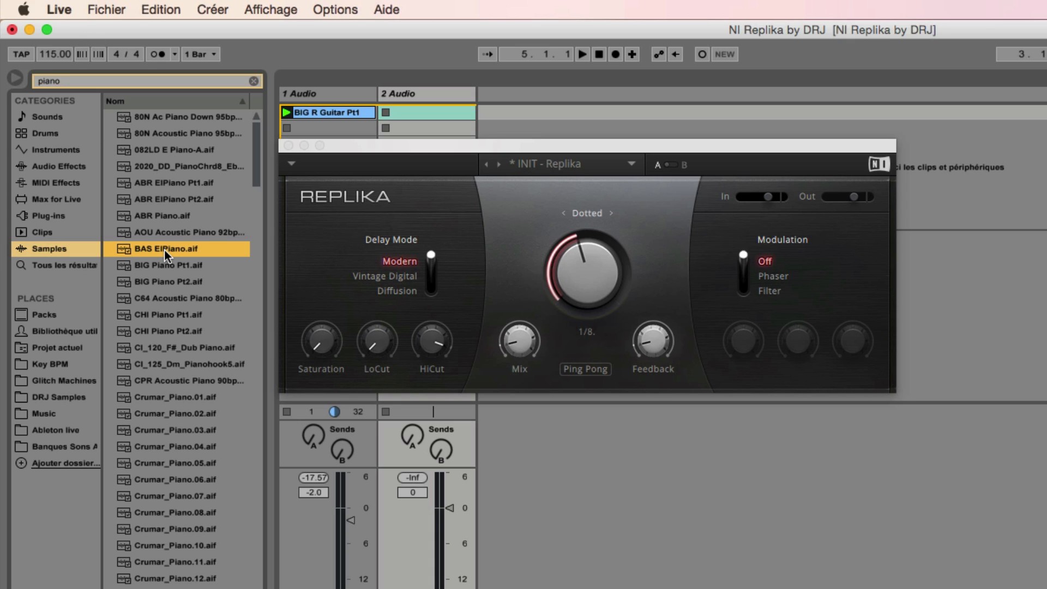
{"action": "left_click_drag", "start_coordinate": [139, 251], "coordinate": [420, 113]}
{"action": "left_click", "coordinate": [286, 127]}
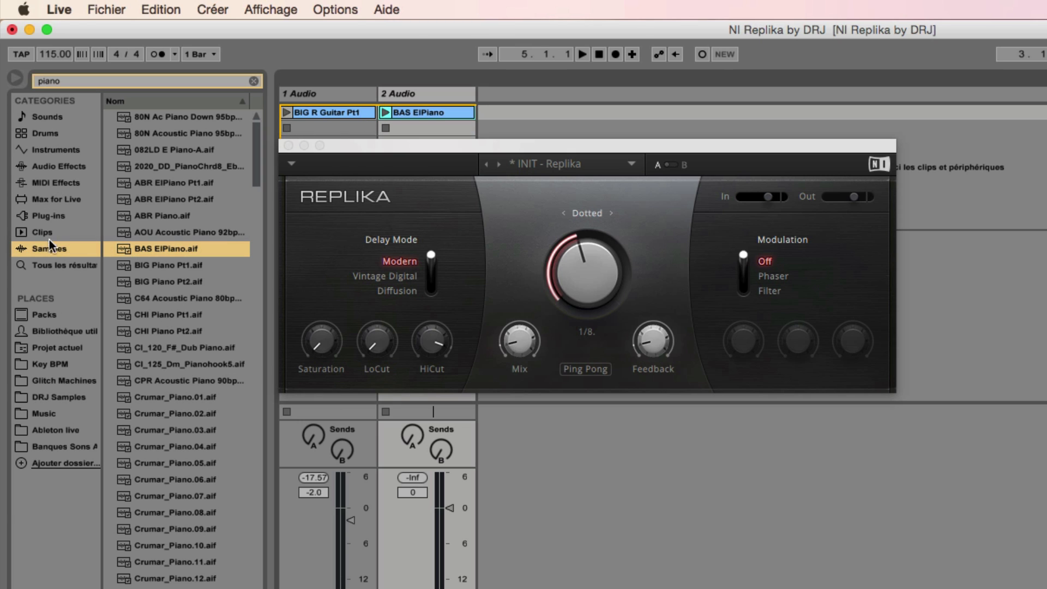
- Clear the piano search while browsing plug-ins and load Native Instruments' Replika on the piano track
{"action": "left_click", "coordinate": [47, 217]}
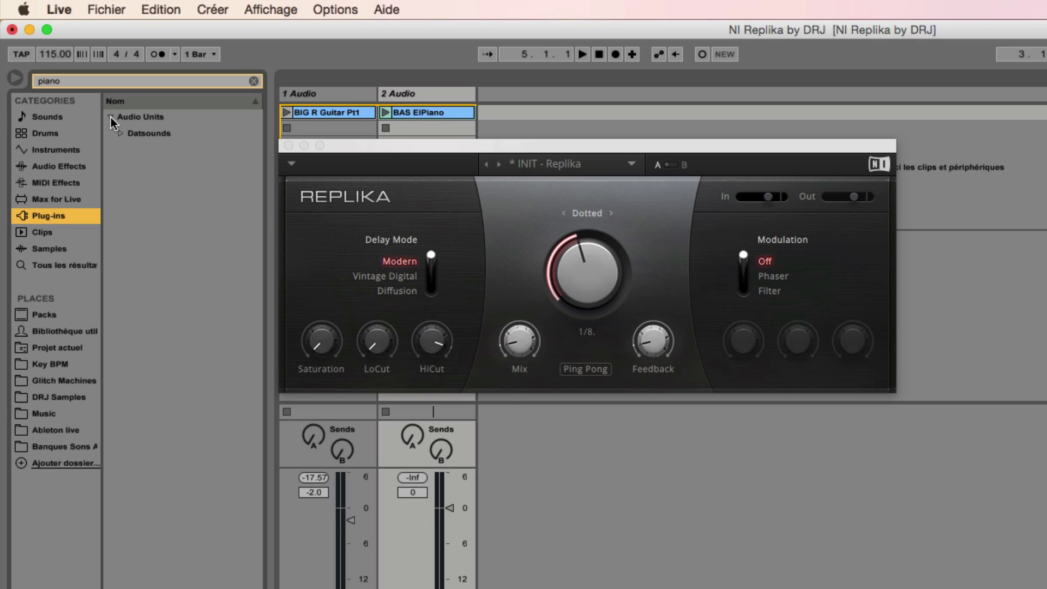
{"action": "left_click", "coordinate": [76, 81]}
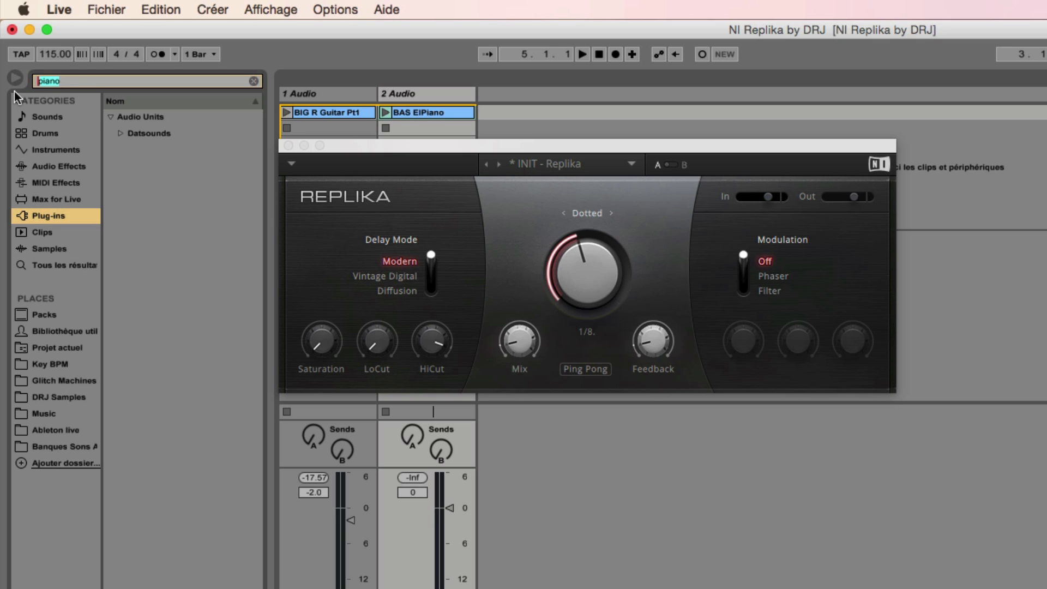
{"action": "key", "text": "BackSpace"}
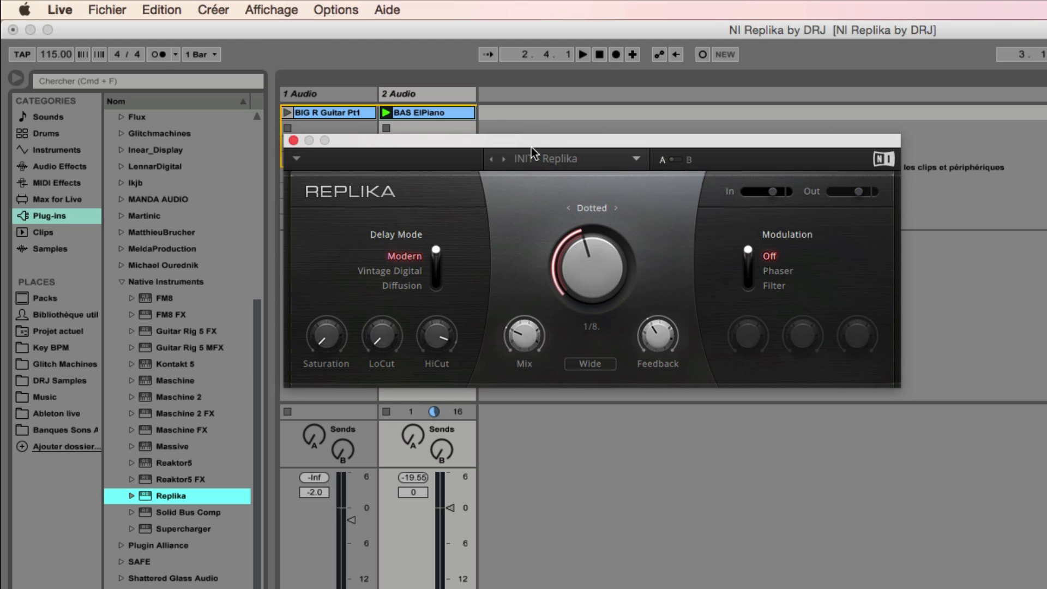
- Select the INIT - Replika preset for the piano track and switch its delay mode to Diffusion
{"action": "left_click", "coordinate": [565, 158]}
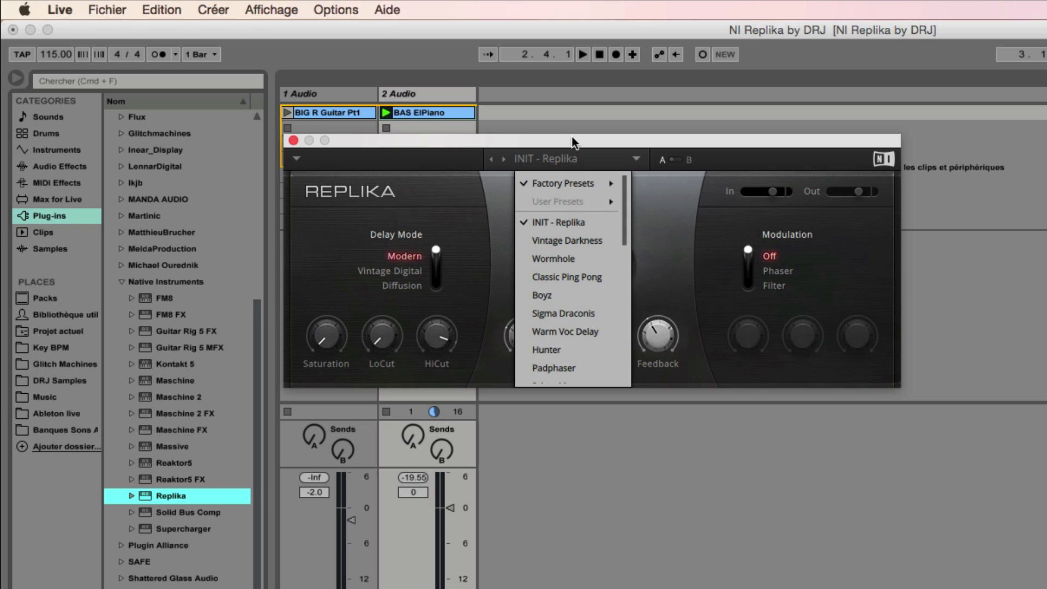
{"action": "left_click", "coordinate": [557, 224]}
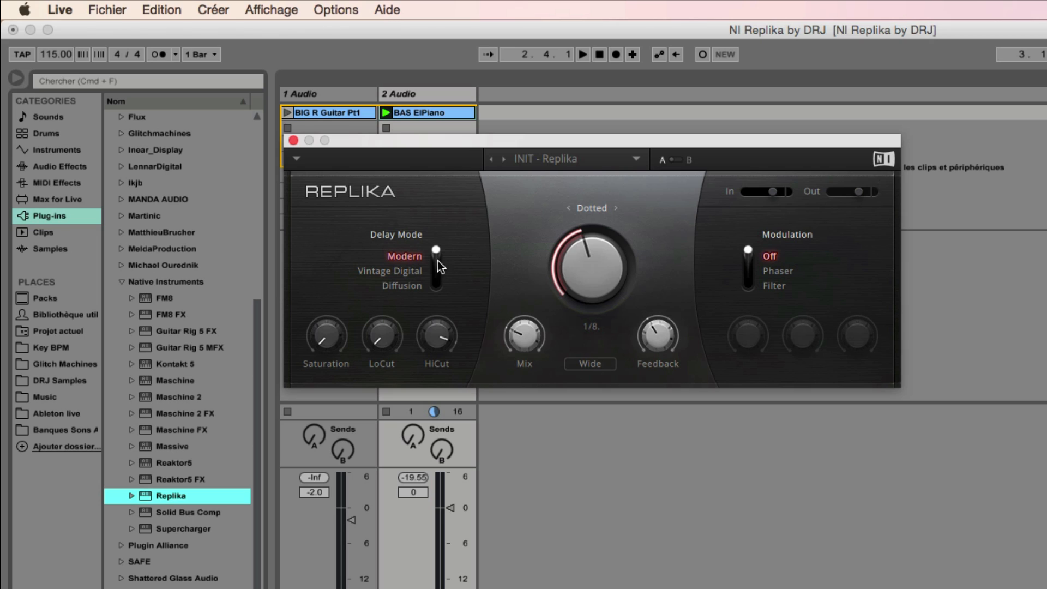
{"action": "left_click", "coordinate": [398, 285]}
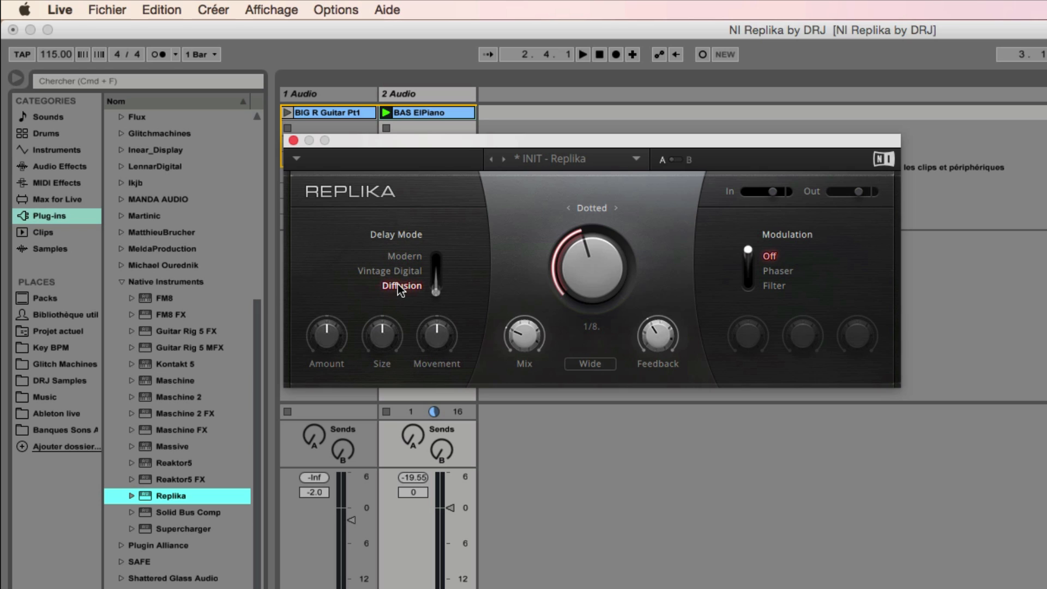
- Turn the diffusion Amount and Movement to minimum, raise Size slightly, set Mix to maximum and increase Feedback
{"action": "left_click_drag", "start_coordinate": [326, 334], "coordinate": [444, 357]}
{"action": "left_click_drag", "start_coordinate": [522, 338], "coordinate": [522, 305]}
{"action": "left_click_drag", "start_coordinate": [658, 335], "coordinate": [657, 309]}
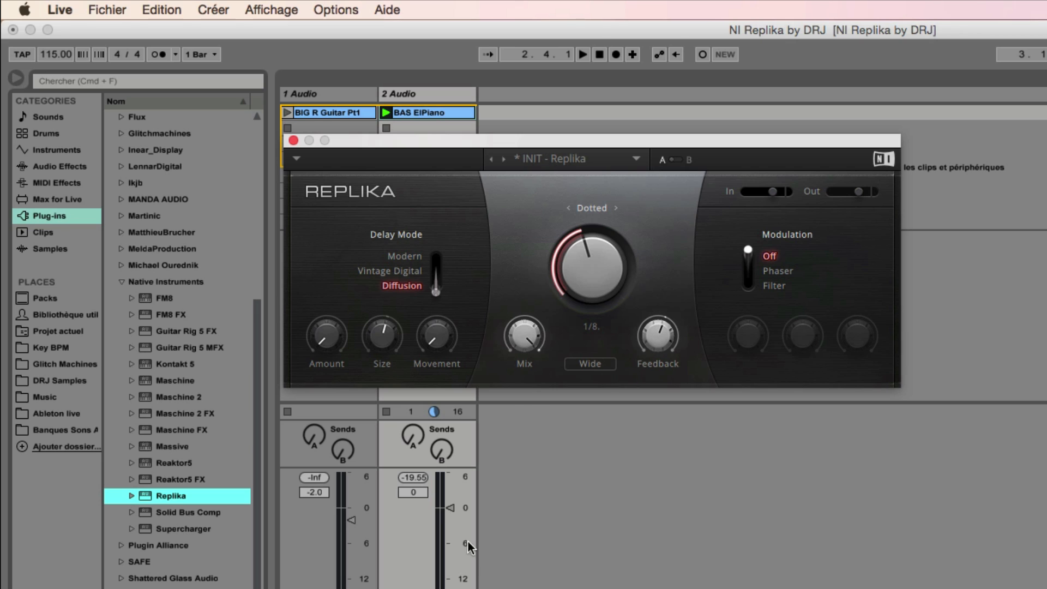
- Set the stereo mode to Ping Pong and play the piano clip briefly to hear the delay
{"action": "left_click", "coordinate": [600, 365]}
{"action": "key", "text": "space"}
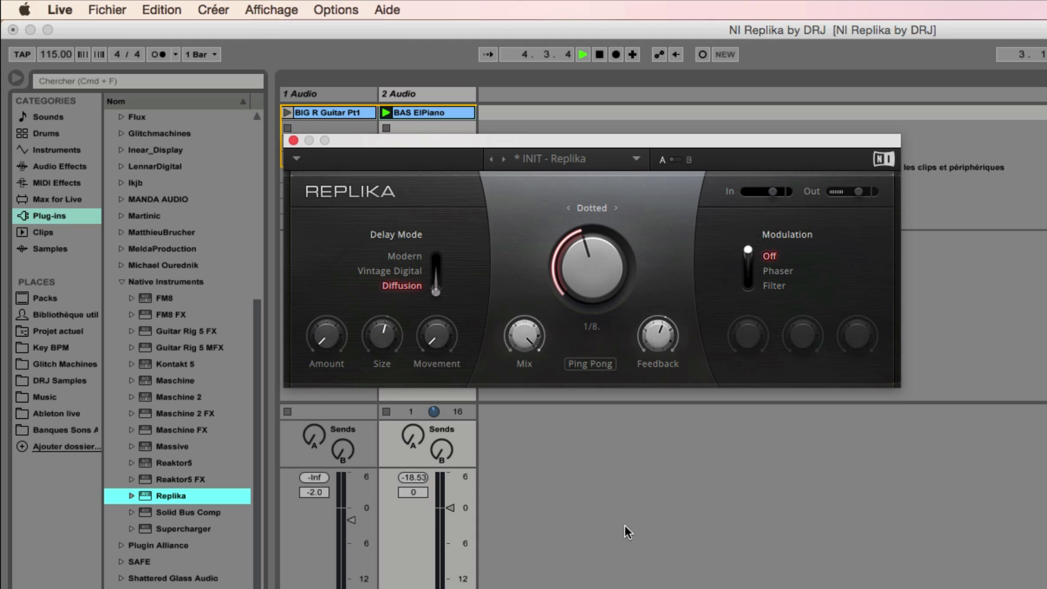
{"action": "key", "text": "space"}
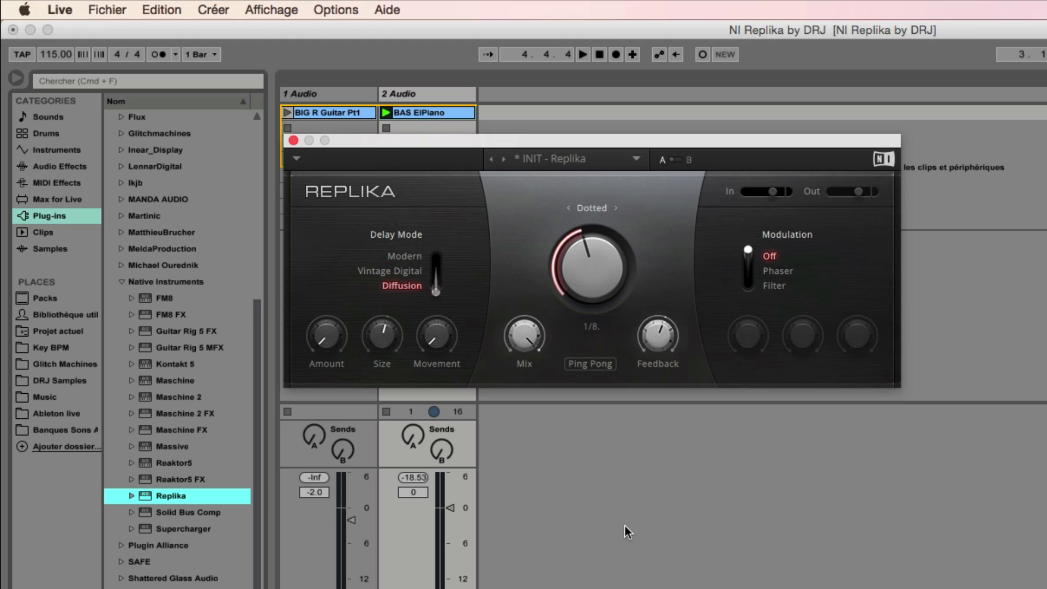